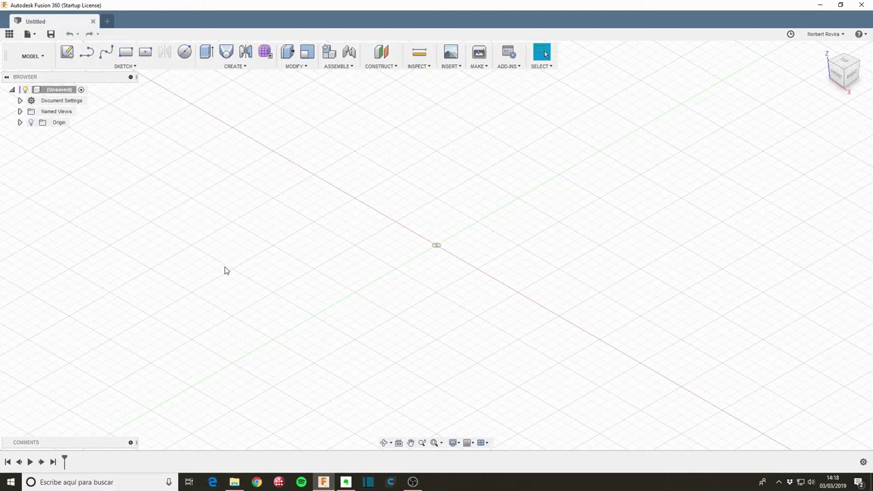
Step: Start a sketch on the vertical plane and begin attaching a canvas to the XZ plane
left_click(67, 51)
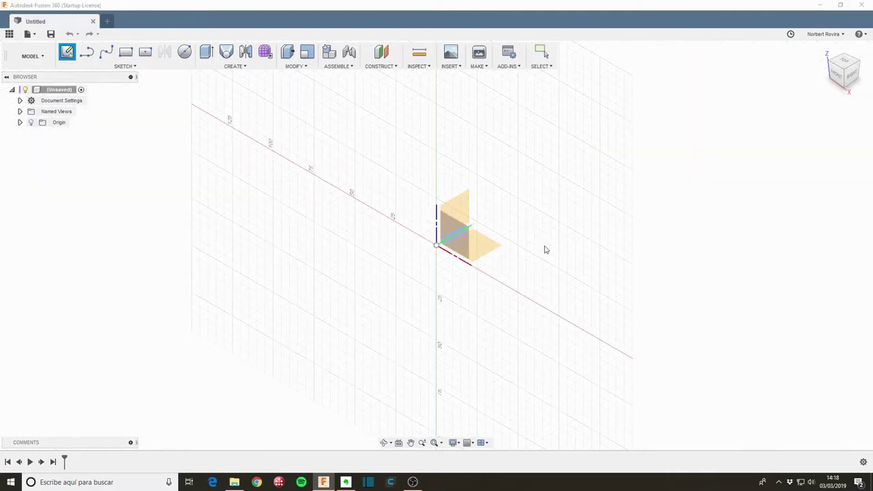
left_click(455, 225)
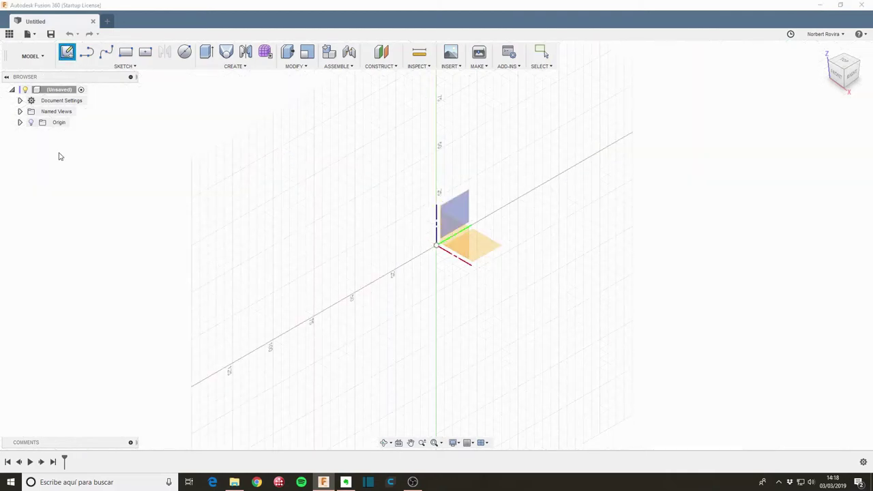
left_click(451, 66)
left_click(477, 100)
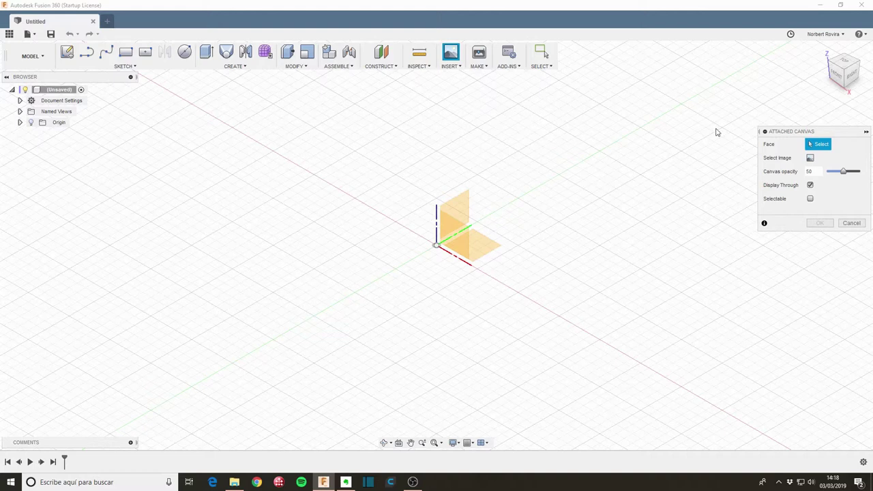
left_click(461, 239)
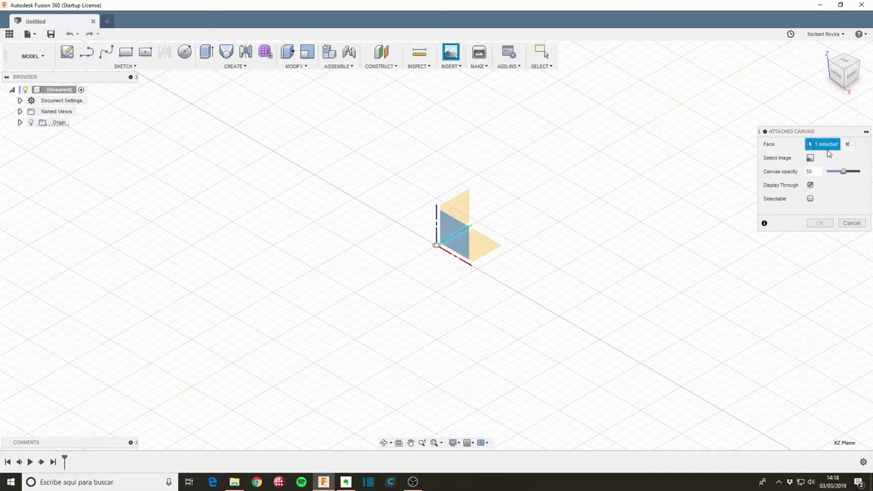
Step: Load Day2 Tintin rocket.jpg from the 10minFusion360 folder as the canvas image
left_click(810, 158)
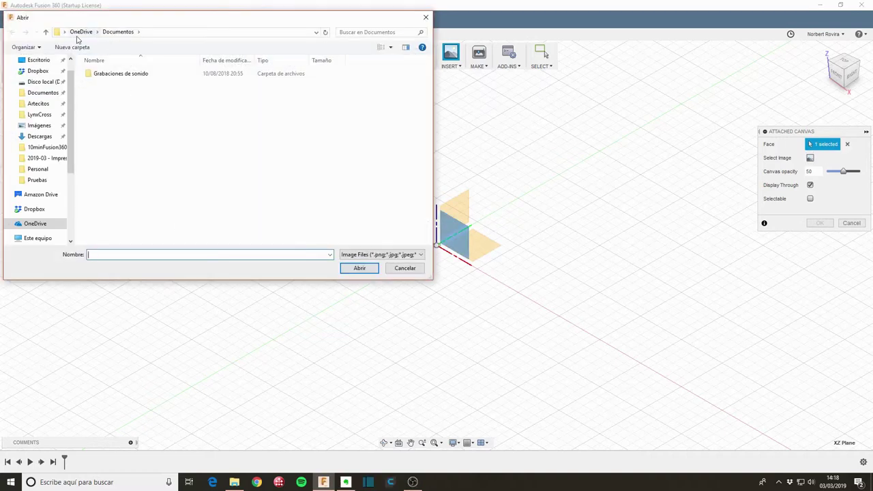
left_click(39, 103)
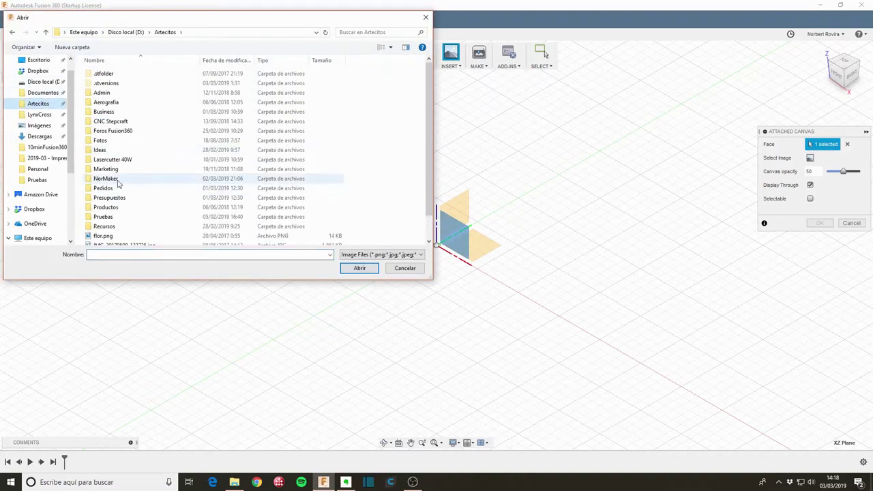
double_click(127, 123)
double_click(106, 82)
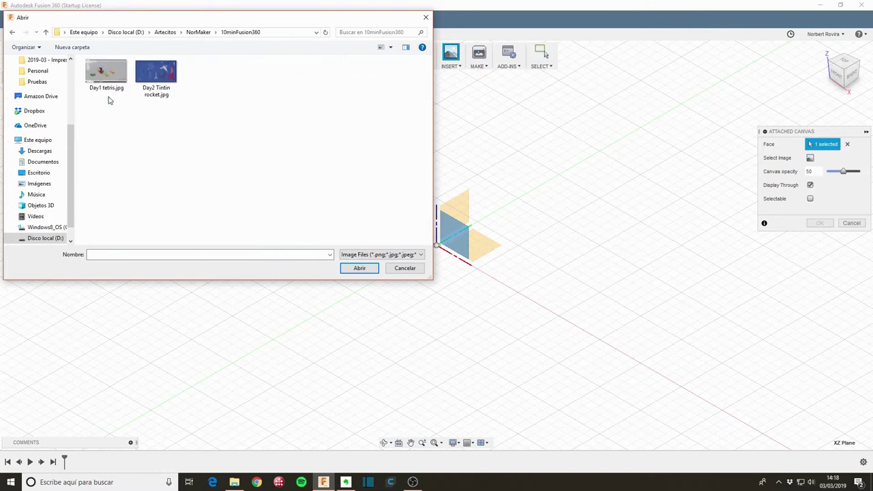
left_click(152, 87)
left_click(358, 268)
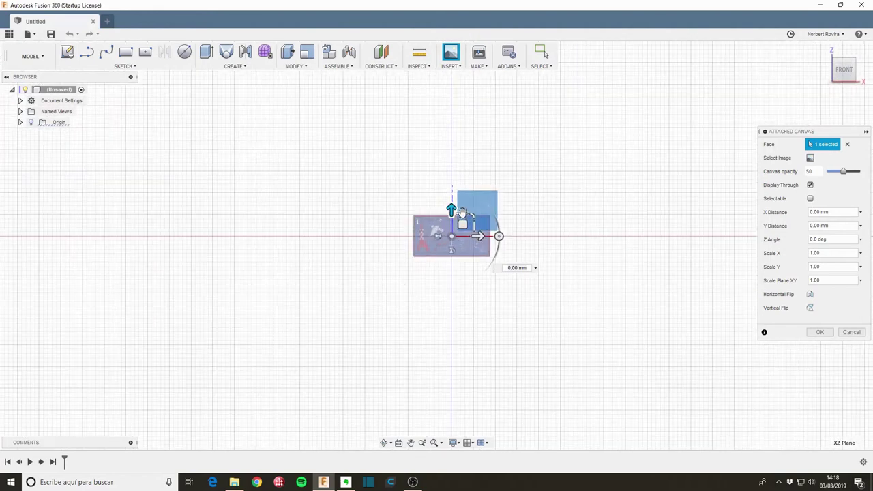
Step: Enlarge the canvas about threefold, flip it horizontally, and offset it 11.627 × 16.823 mm so the rocket base sits at the origin
left_click_drag(474, 213, 515, 151)
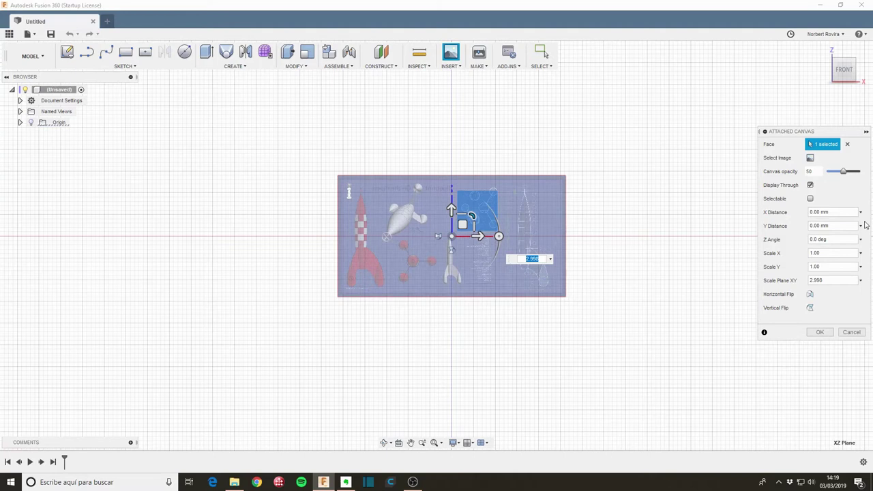
left_click(811, 294)
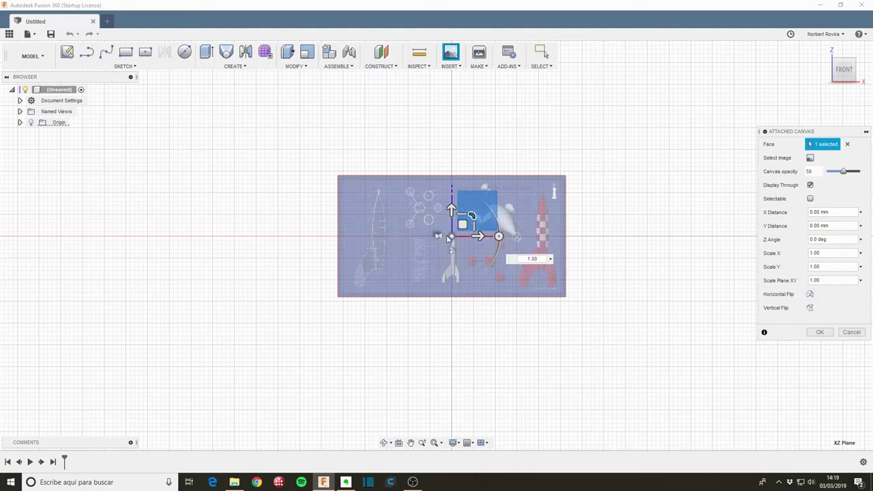
left_click_drag(451, 226, 531, 188)
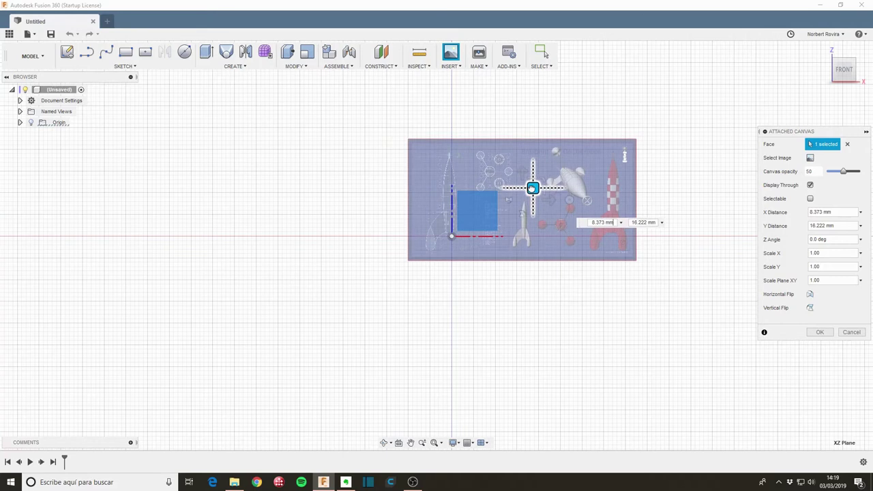
scroll(512, 180, "up", 5)
middle_click_drag(498, 175, 409, 253)
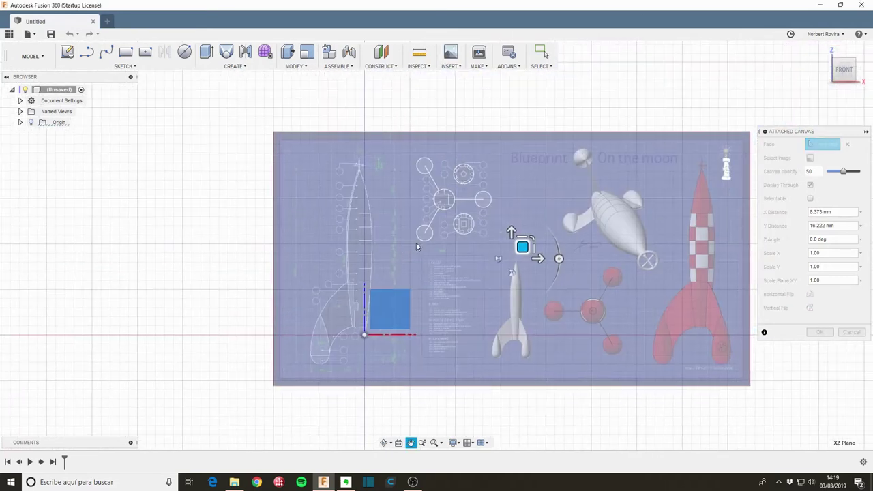
left_click_drag(523, 247, 526, 250)
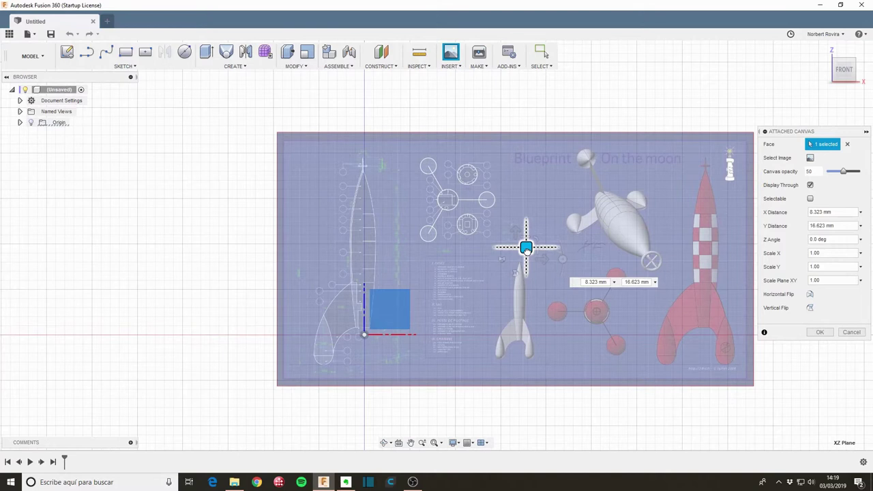
left_click_drag(526, 250, 526, 220)
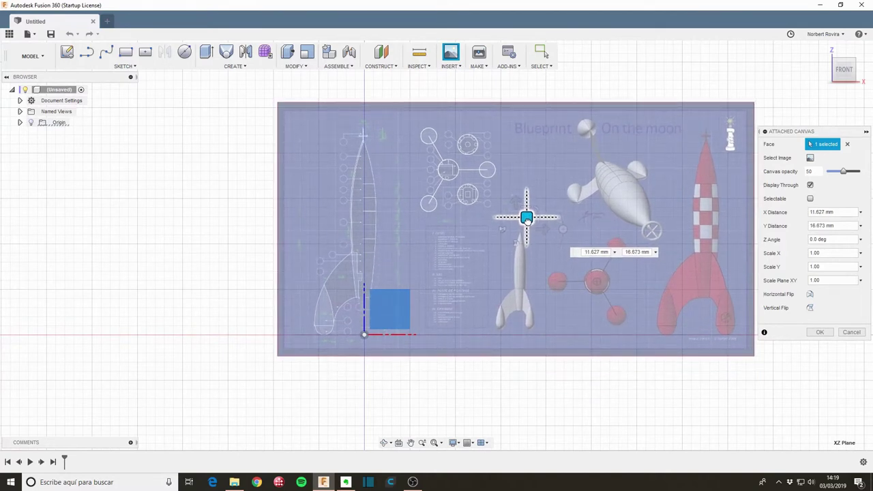
left_click_drag(527, 219, 528, 220)
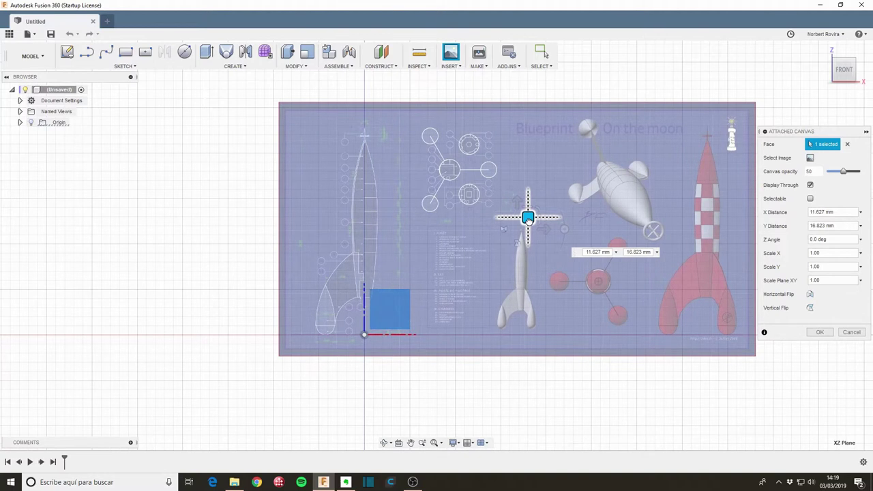
Step: Confirm the blueprint canvas placement
left_click(819, 331)
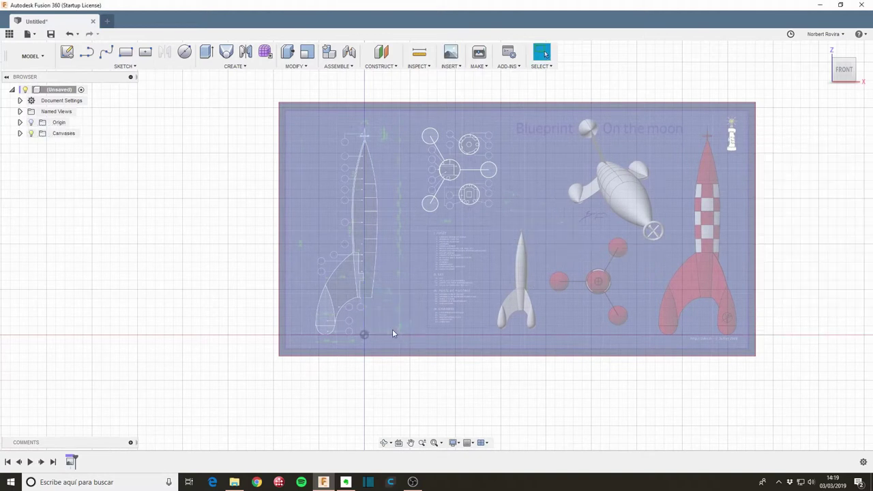
scroll(392, 333, "down", 2)
scroll(409, 352, "up", 2)
scroll(350, 322, "up", 3)
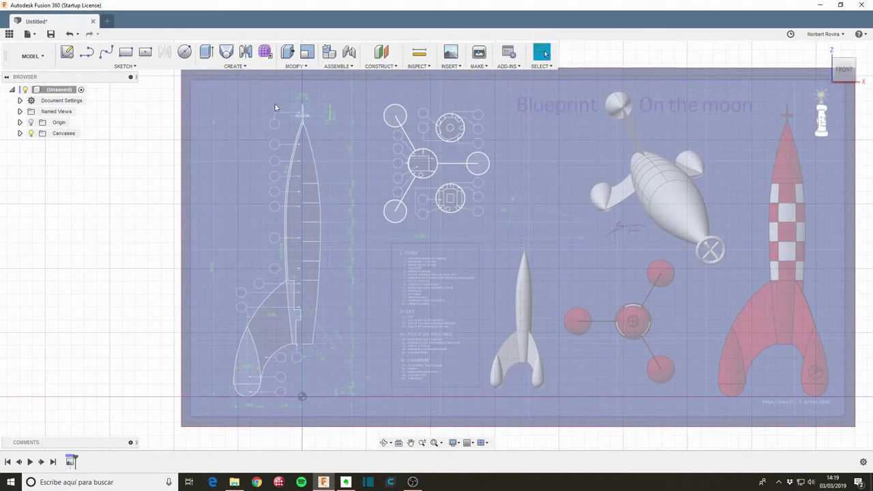
Step: Draw a vertical centreline from the rocket's base up to its nose tip
left_click(87, 55)
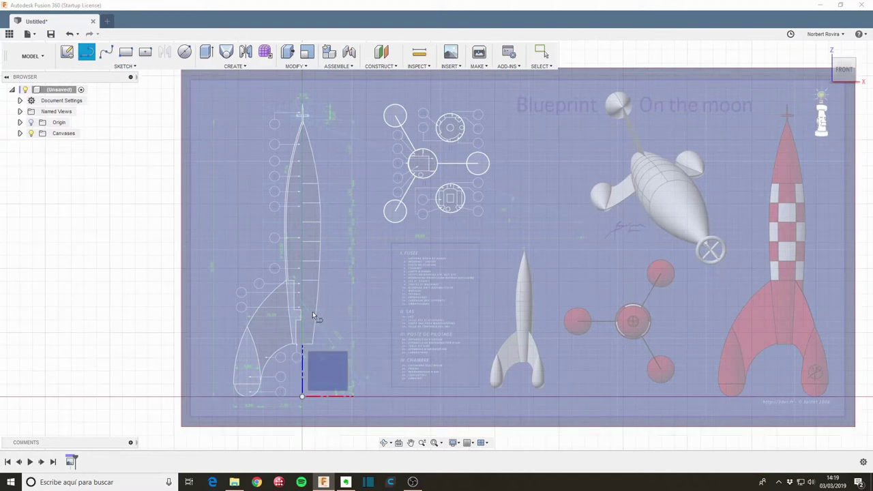
key("Escape")
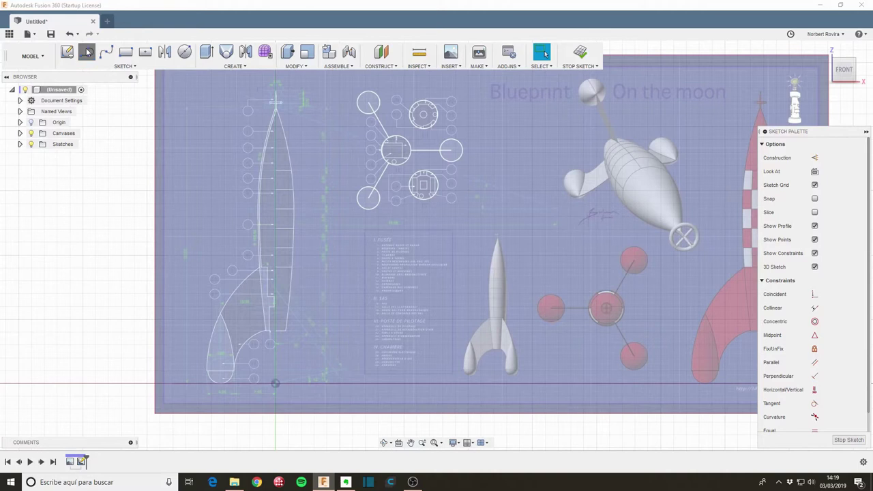
left_click(88, 53)
left_click(275, 332)
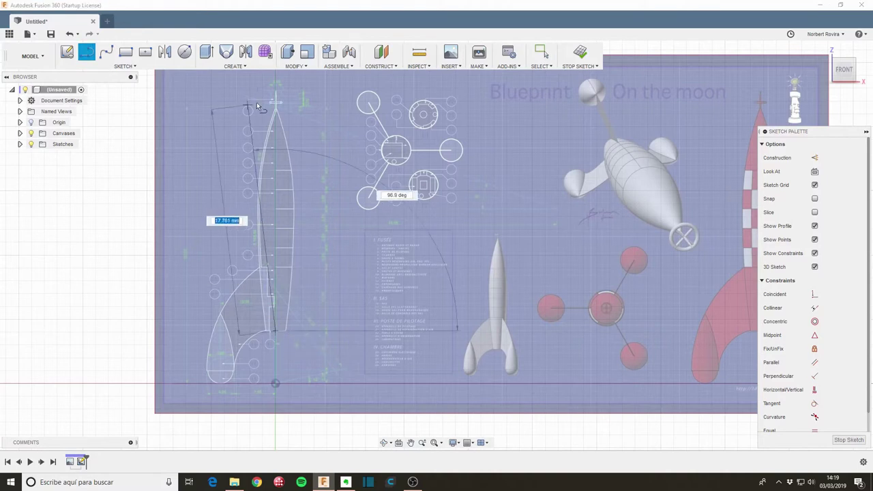
left_click(275, 109)
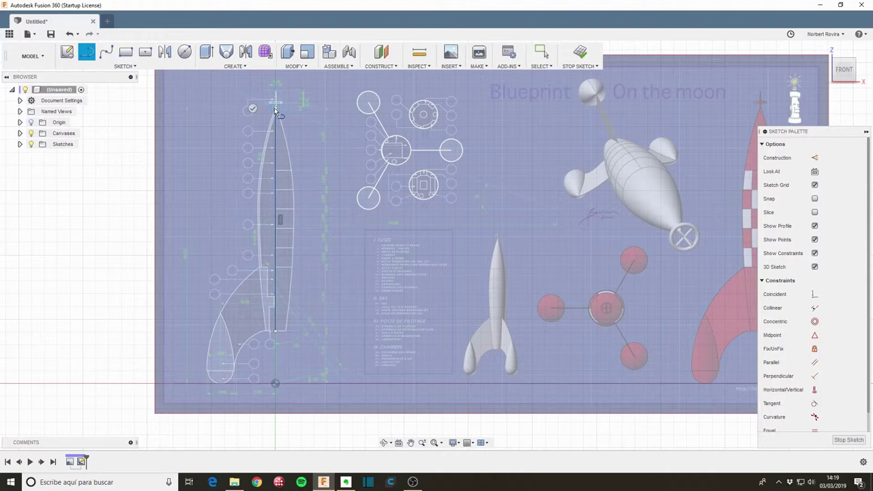
key("Escape")
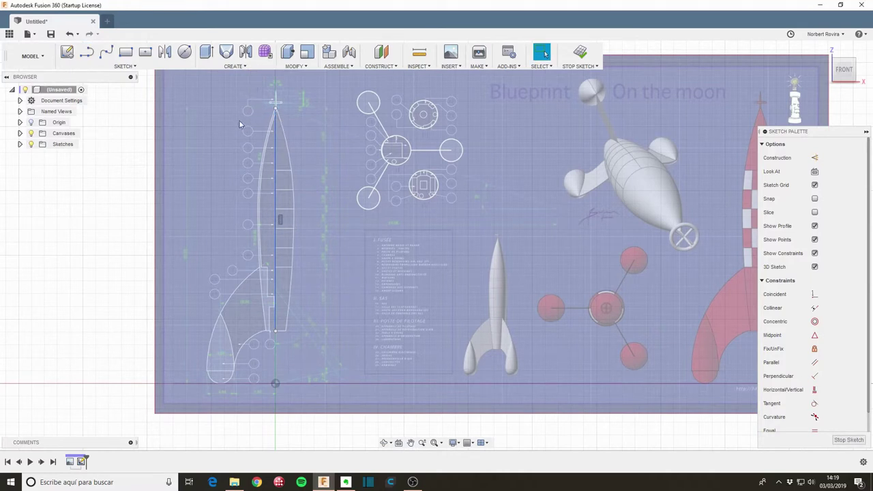
Step: Draw a spline from the nose tip to the base and bend it along the body outline
left_click(105, 52)
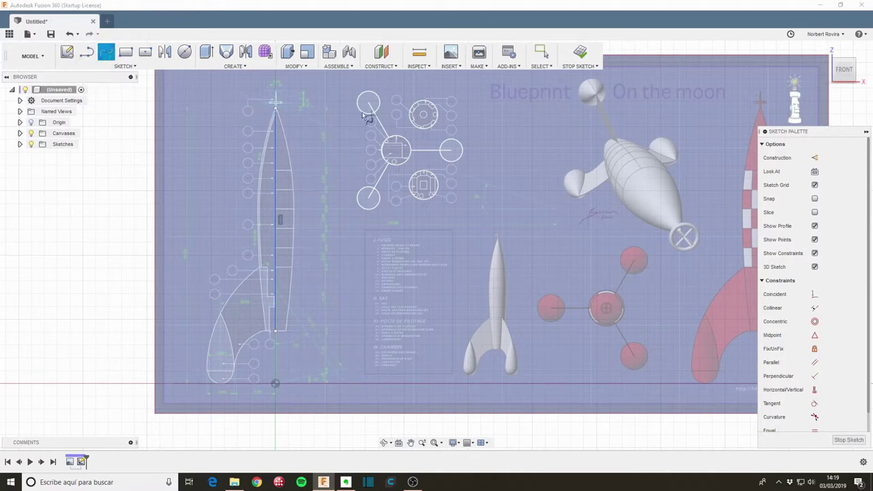
left_click(276, 109)
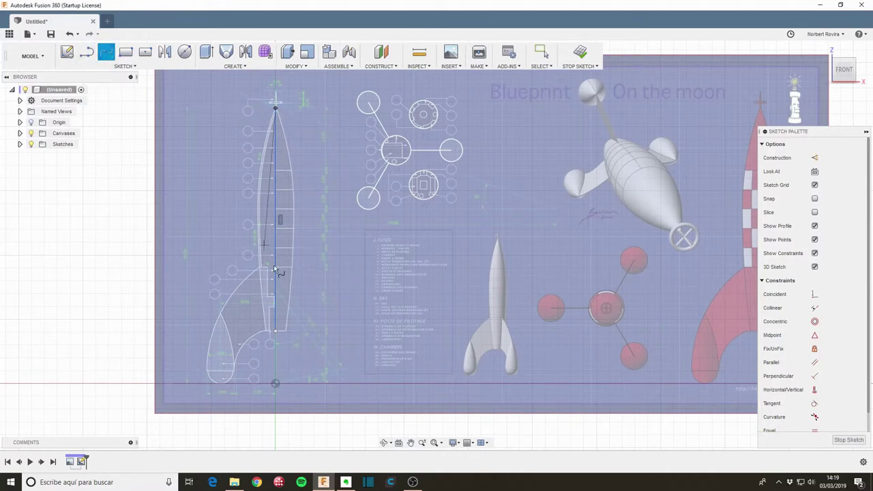
left_click(266, 331)
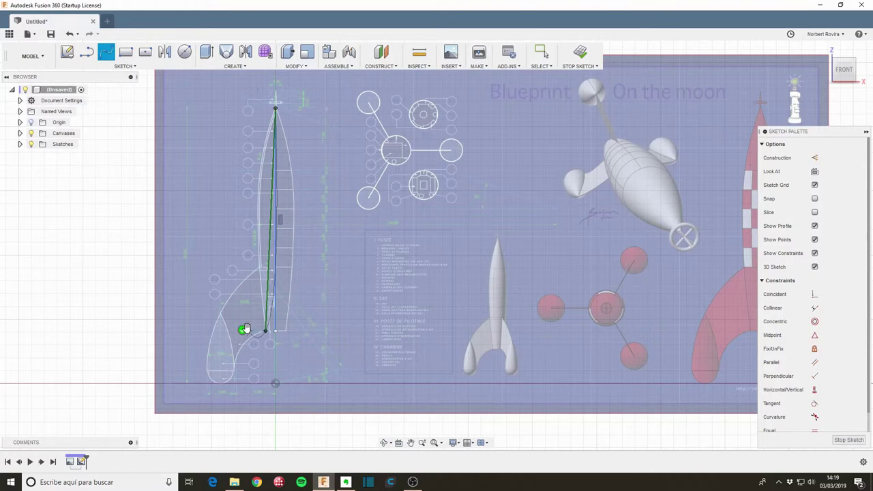
left_click(245, 331)
key("Escape")
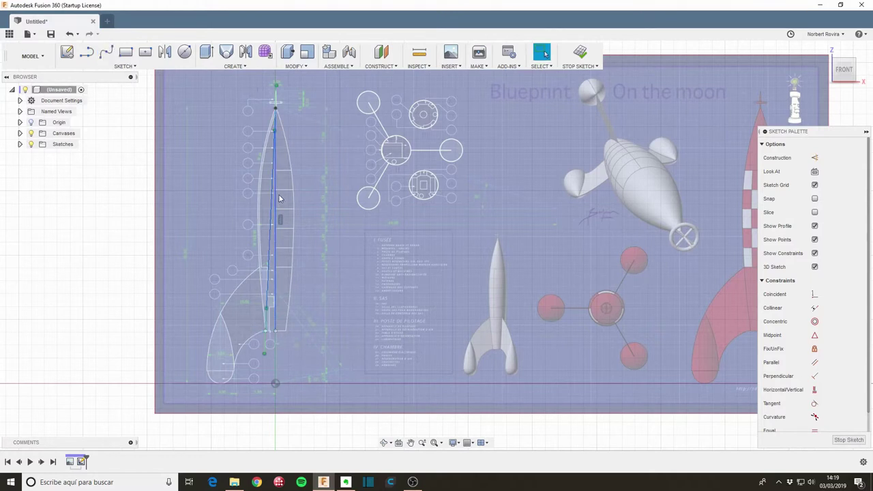
left_click_drag(269, 312, 260, 297)
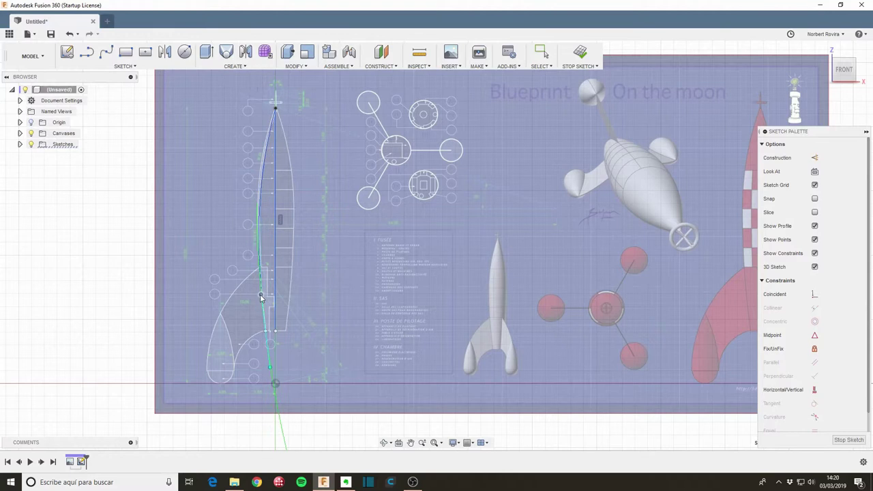
Step: Adjust a spline point near the nose to match the blueprint and verify the profile is closed
scroll(243, 189, "up", 2)
left_click(275, 130)
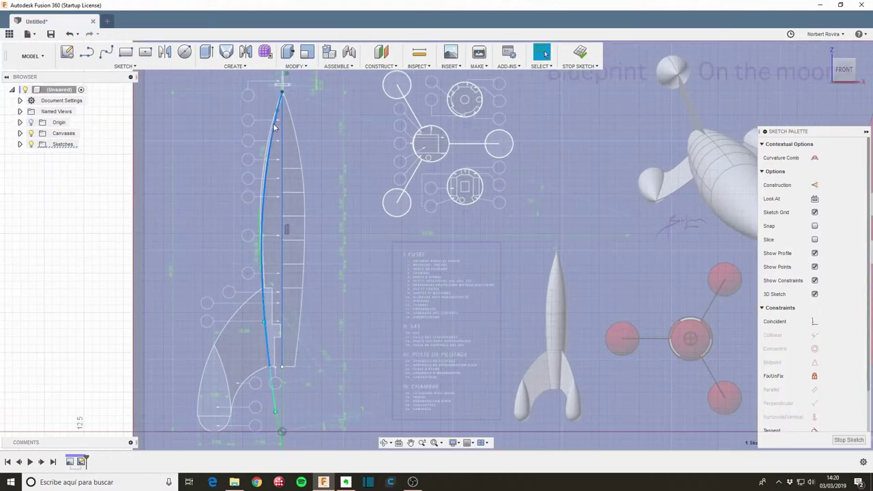
left_click_drag(278, 111, 275, 115)
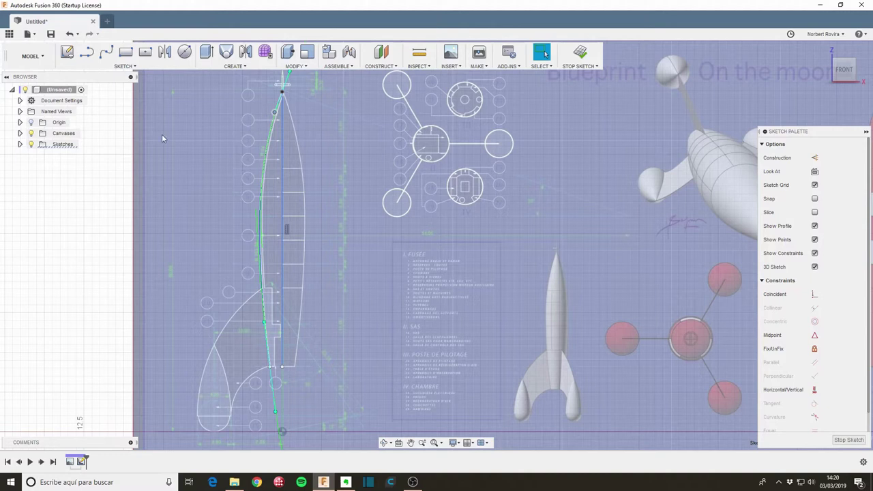
left_click(87, 54)
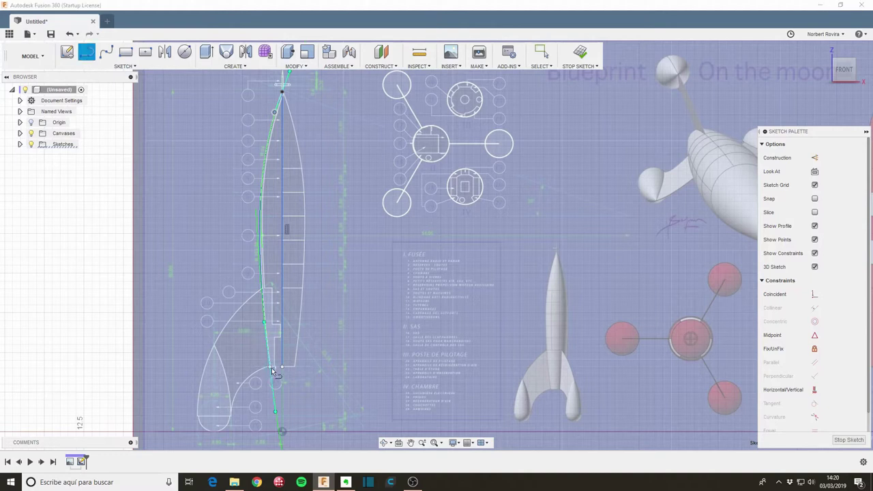
key("Escape")
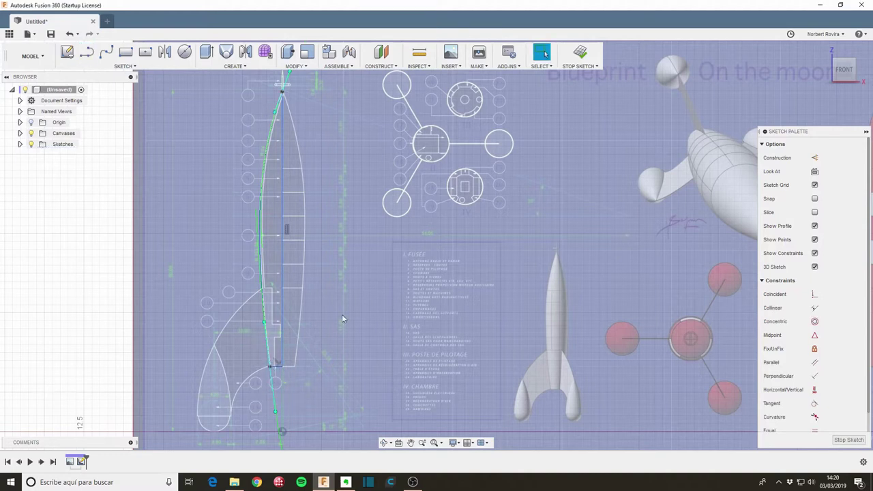
left_click(276, 244)
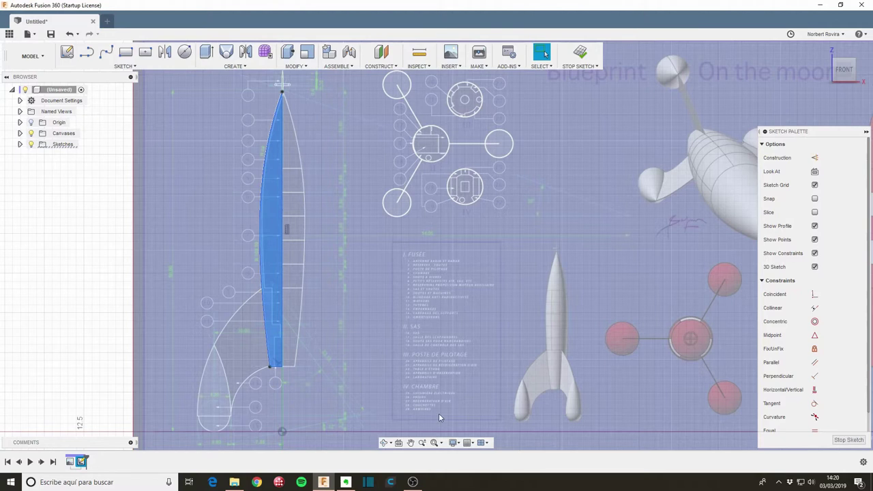
middle_click_drag(312, 369, 312, 298)
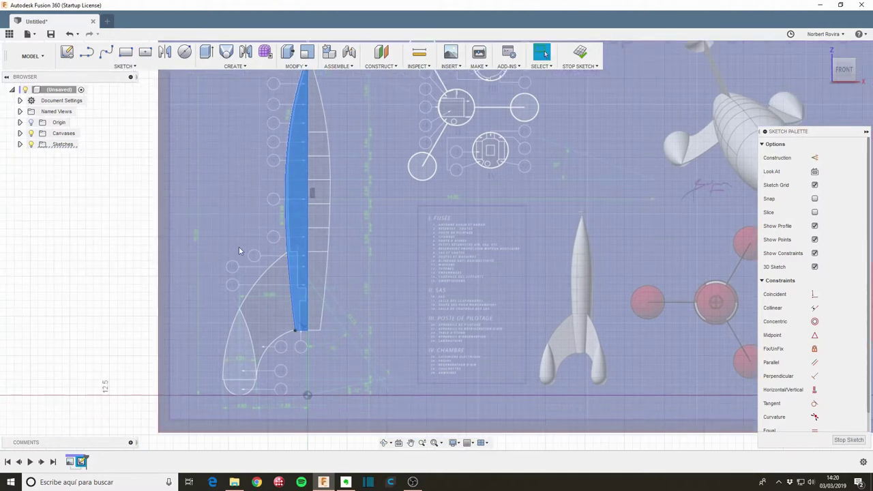
Step: Trace the fin's outer curved edge with a three-point arc from the hull to the lower tip
left_click(201, 226)
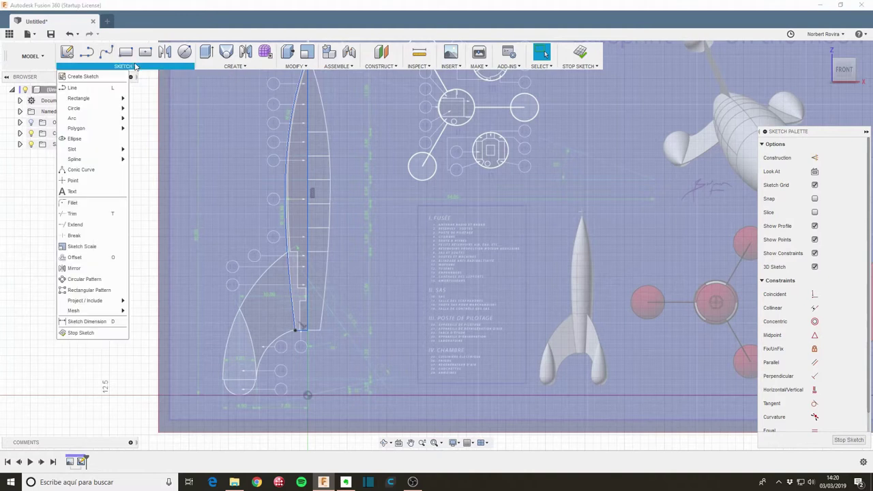
left_click(122, 67)
mouse_move(72, 118)
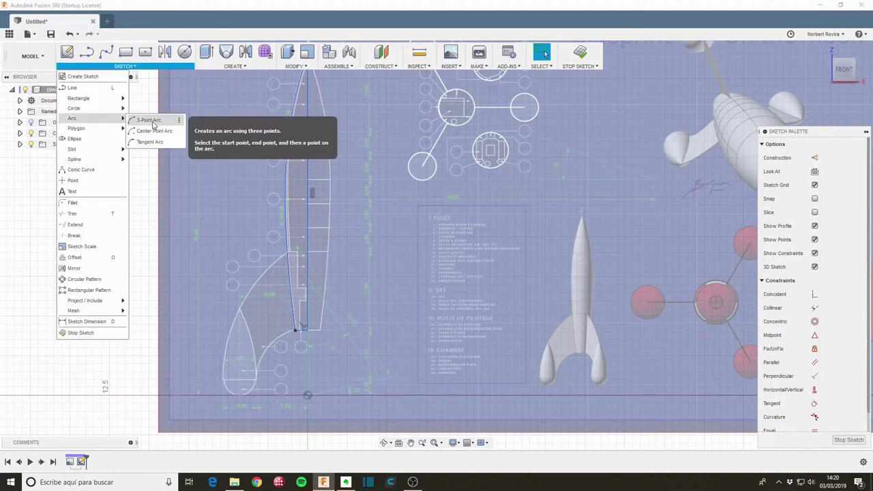
left_click(150, 120)
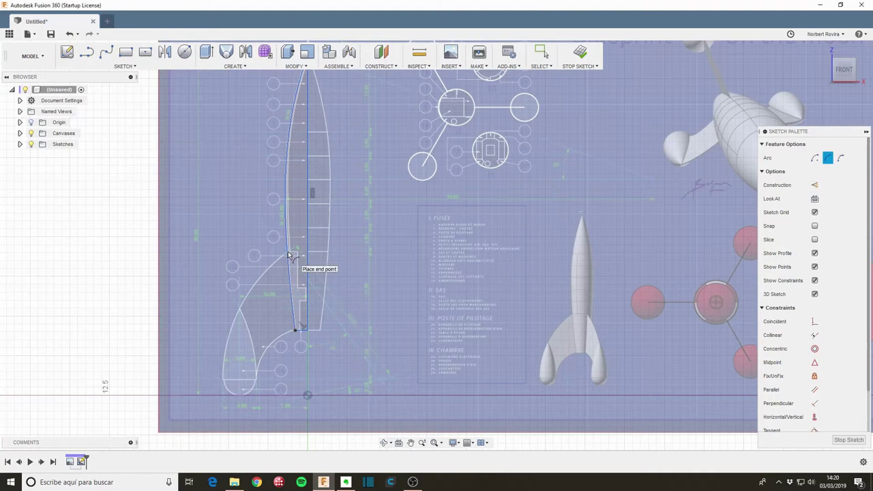
left_click(287, 255)
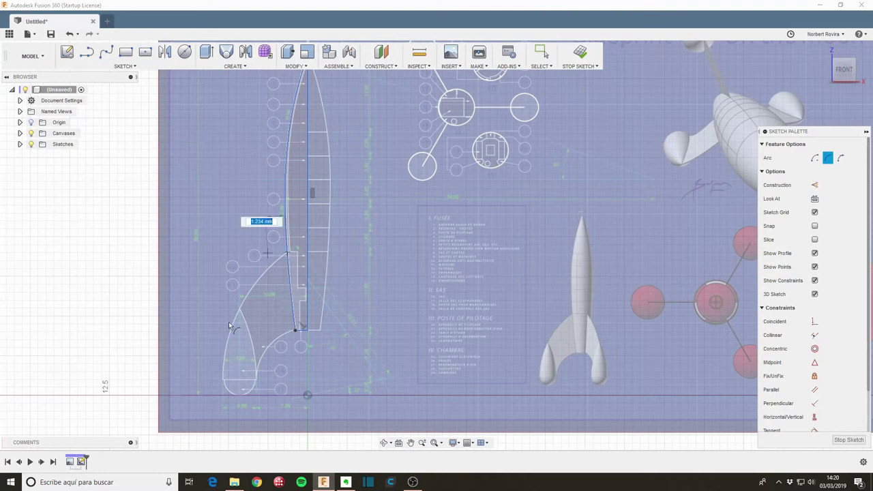
left_click(225, 381)
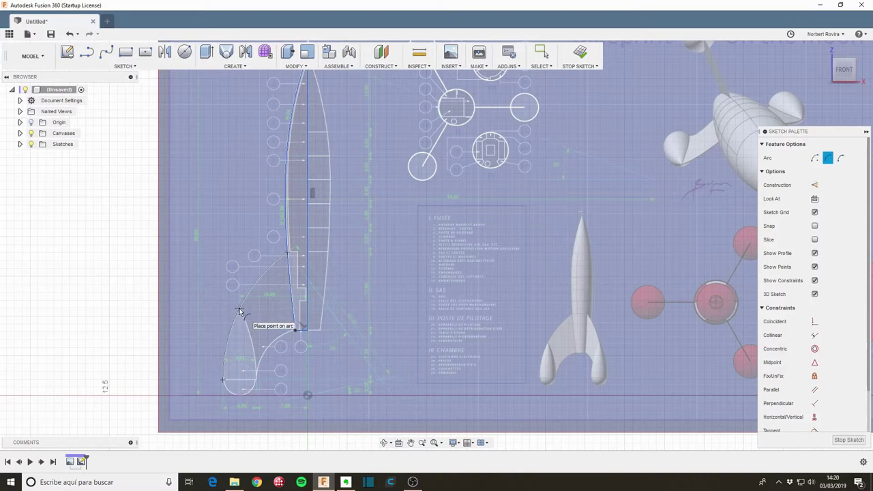
left_click(240, 311)
Step: Trace the fin's inner edge with a three-point arc from the hull corner to the pod base
left_click(296, 332)
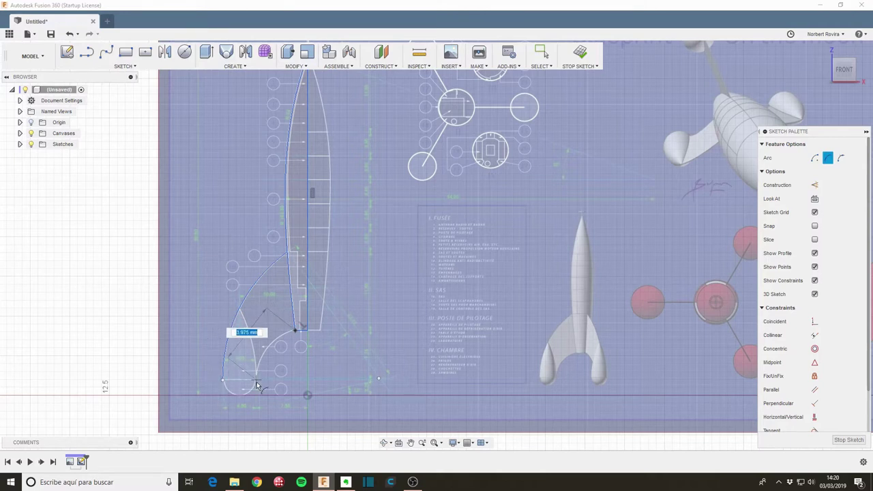
left_click(254, 384)
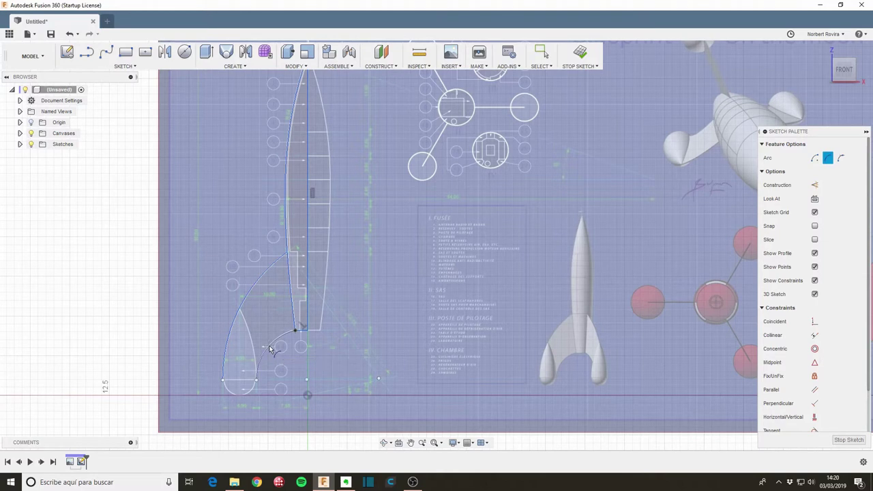
left_click(271, 349)
key("Escape")
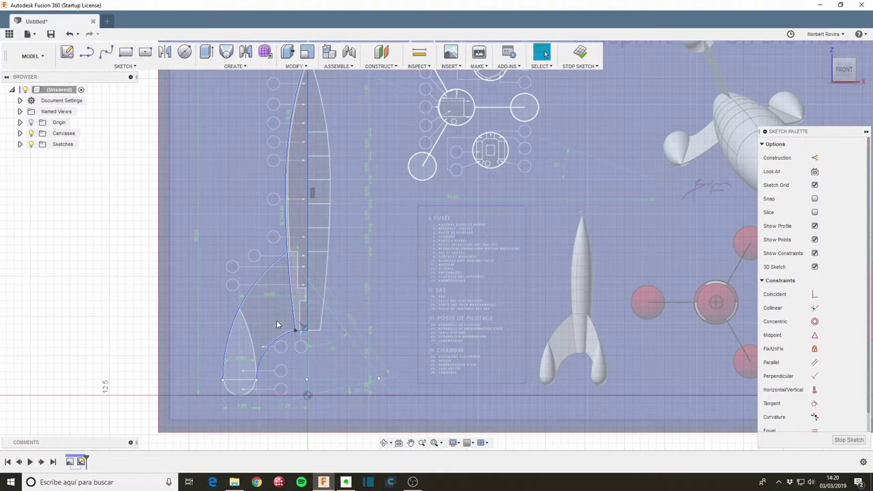
Step: Trace the pod's inner curve with another three-point arc from the bottom endpoint to the outer curve
right_click(247, 245)
left_click(250, 217)
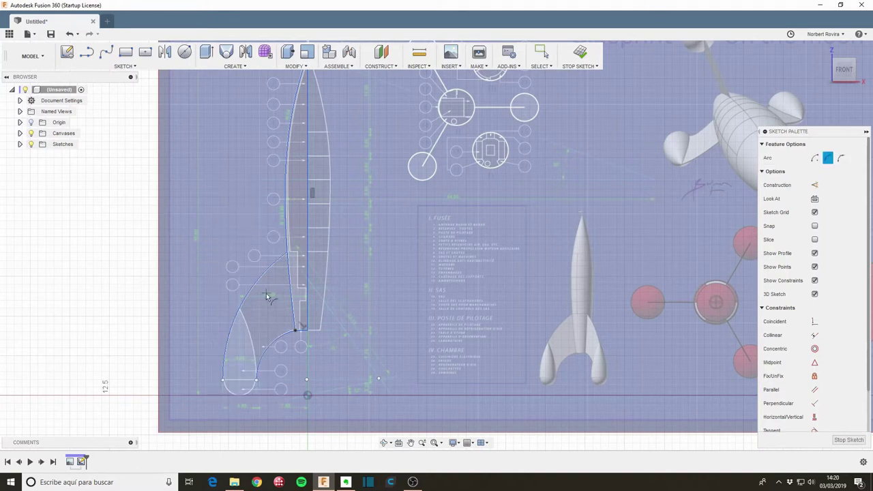
left_click(257, 382)
left_click(240, 313)
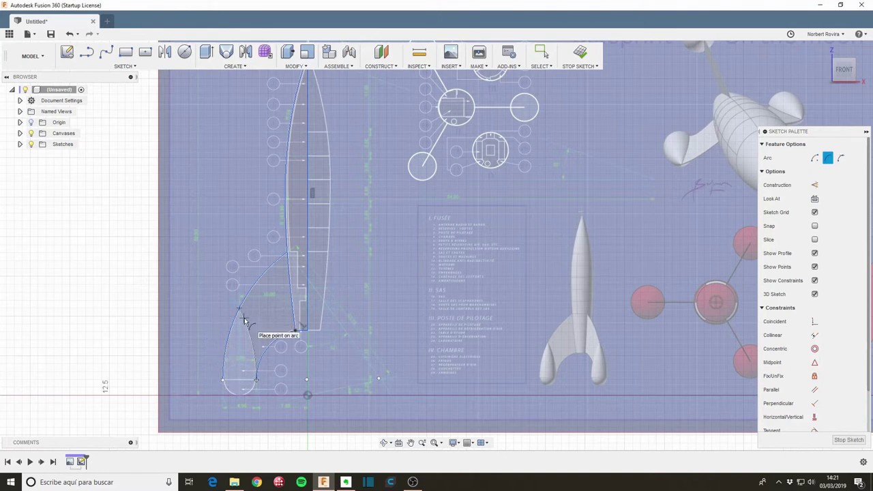
left_click(244, 321)
key("Escape")
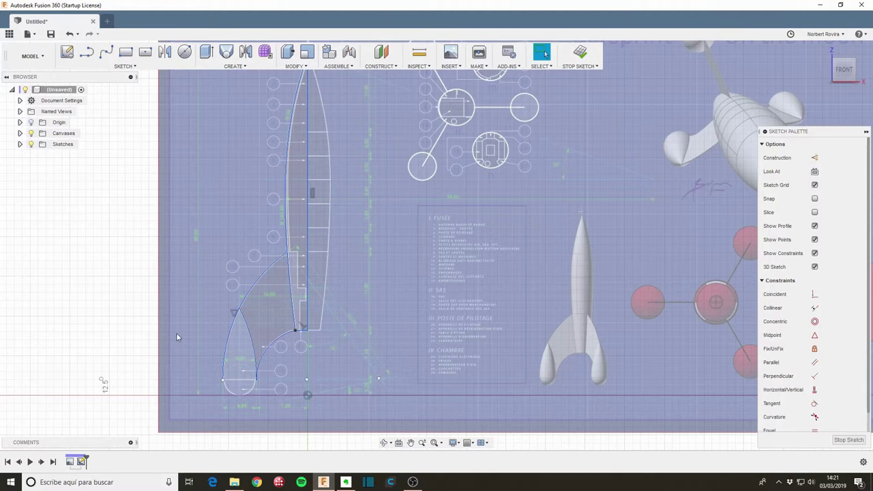
Step: Draw a horizontal line joining the two arc ends at the pod's base
key("l")
left_click(223, 380)
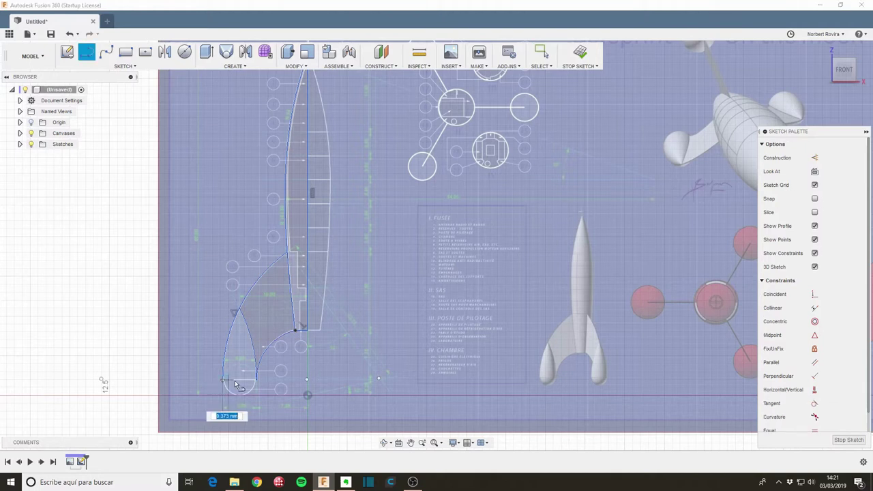
double_click(255, 380)
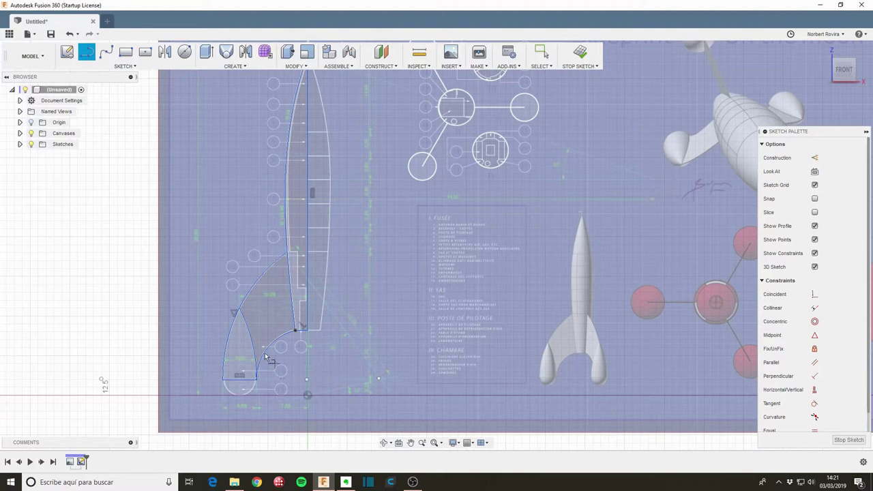
key("Escape")
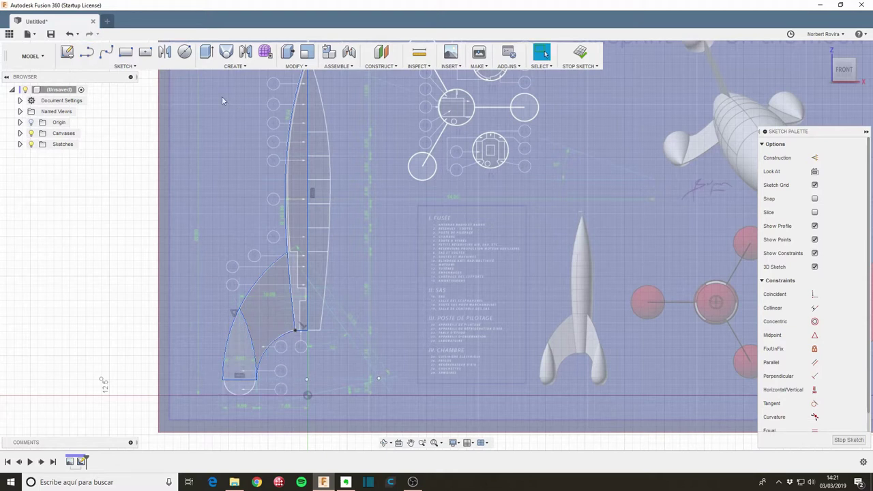
left_click(186, 54)
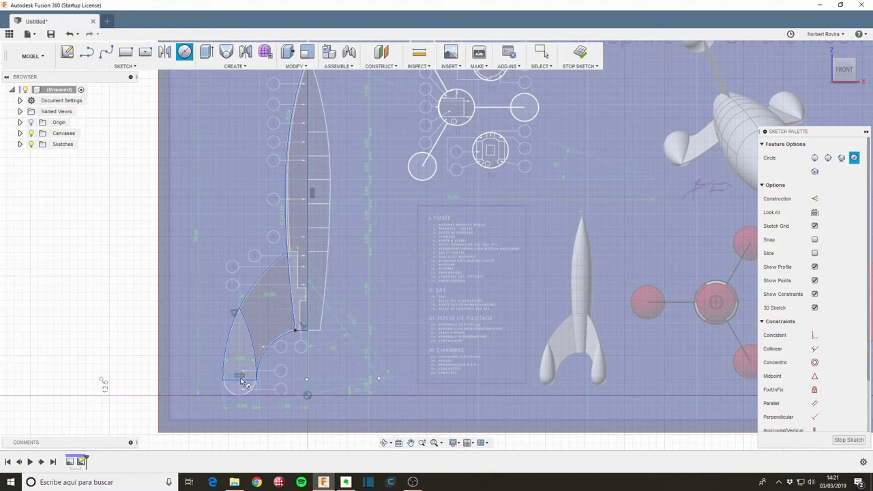
Step: Draw a 0.946 mm circle at the bottom of the teardrop pod
left_click(241, 382)
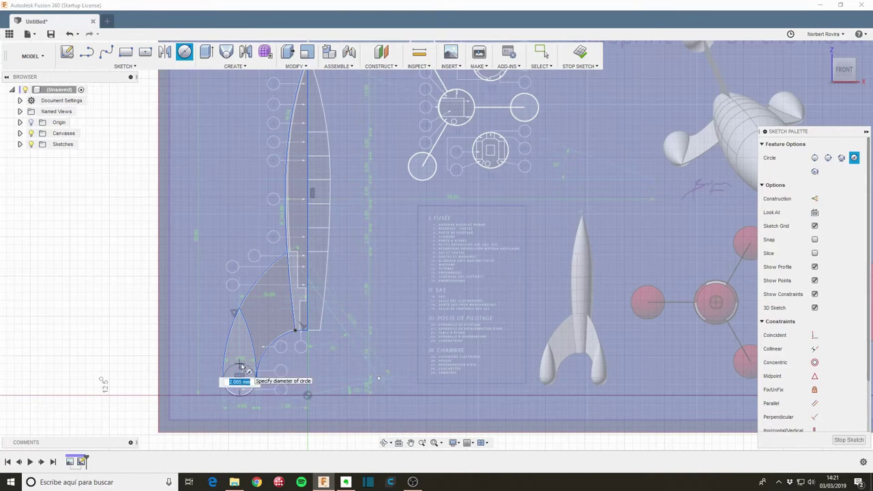
scroll(240, 368, "up", 3)
scroll(240, 369, "up", 2)
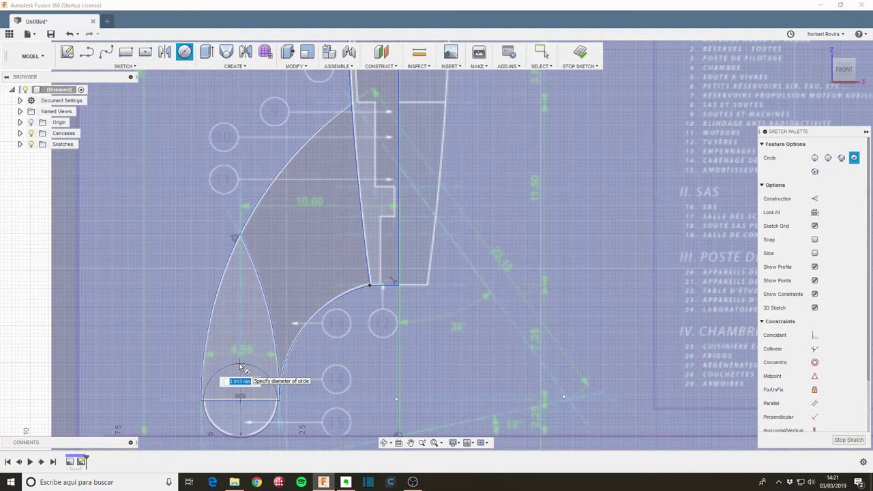
left_click(240, 368)
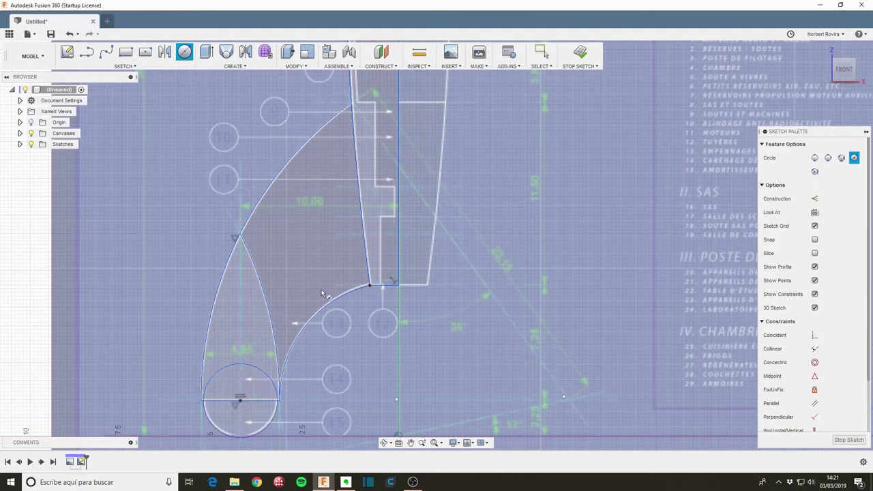
scroll(290, 382, "down", 2)
scroll(287, 311, "down", 2)
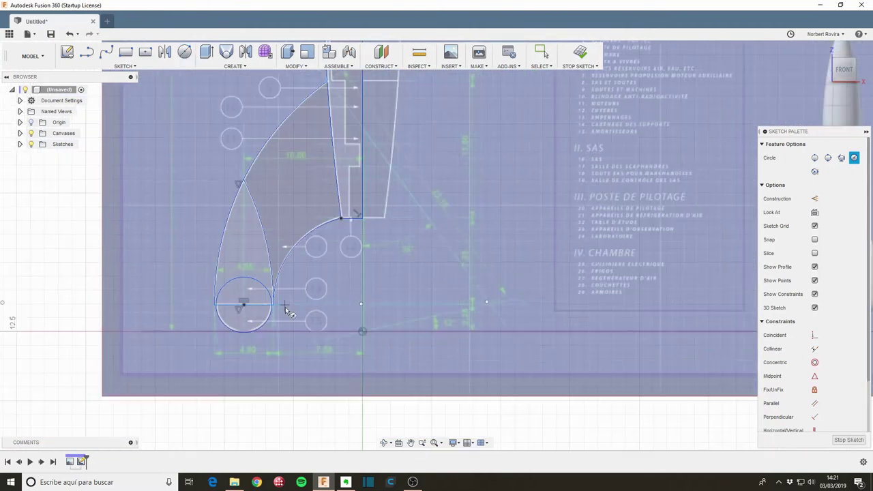
key("Escape")
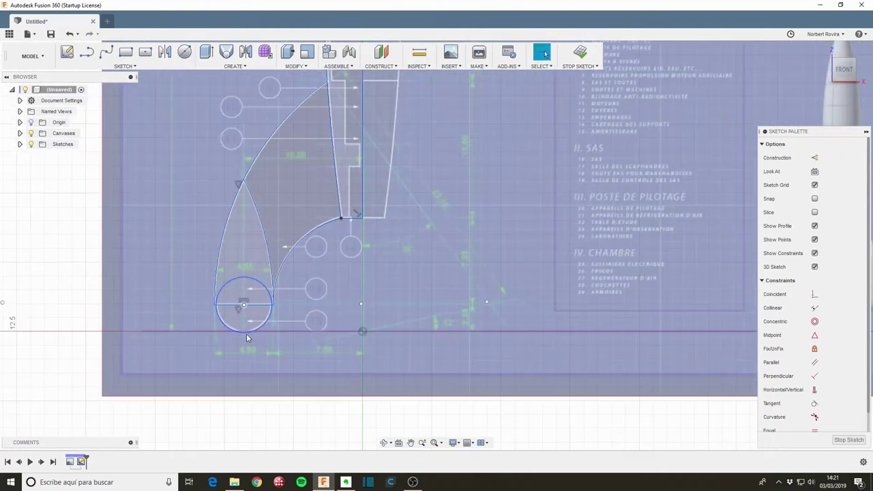
Step: Select the pod circle and stop the sketch
left_click(247, 336)
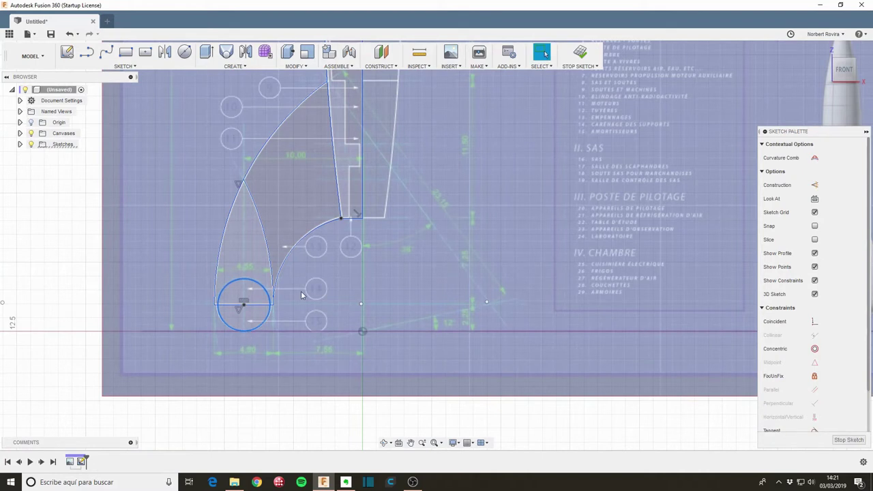
scroll(308, 287, "down", 3)
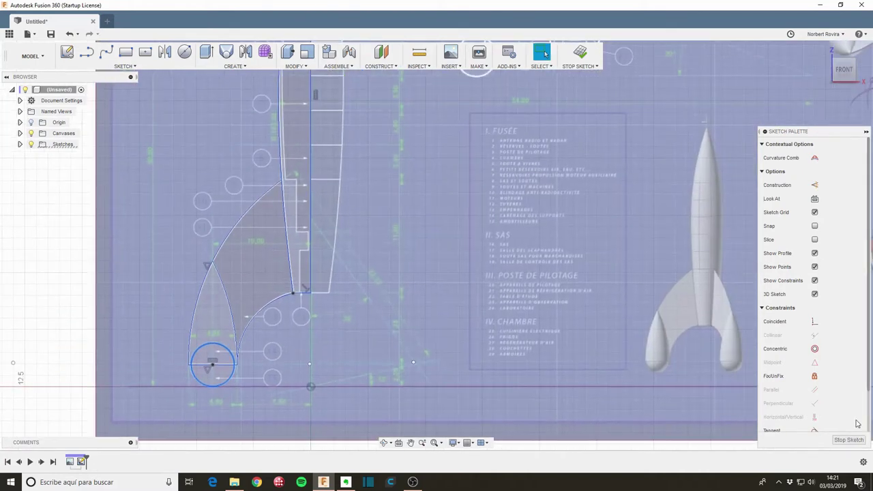
left_click(857, 441)
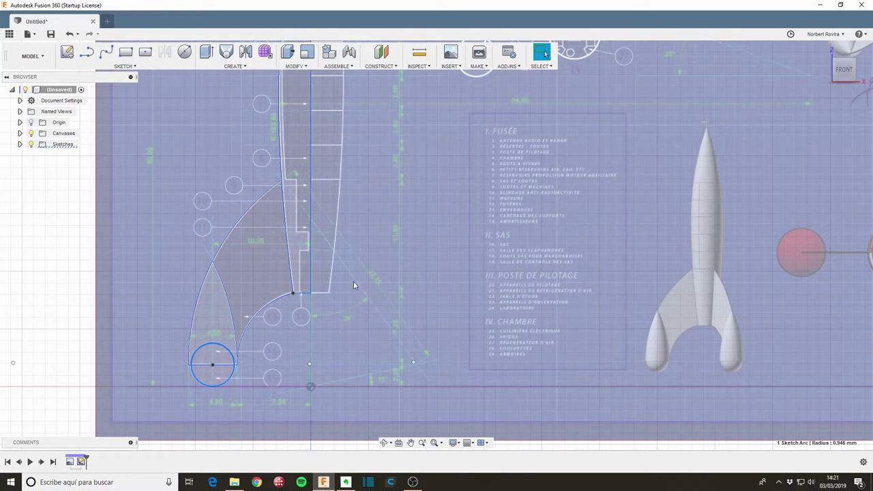
scroll(353, 286, "down", 3)
scroll(370, 245, "up", 1)
Step: Revolve the half-body profile 360° about the vertical centreline into a solid hull
key("s")
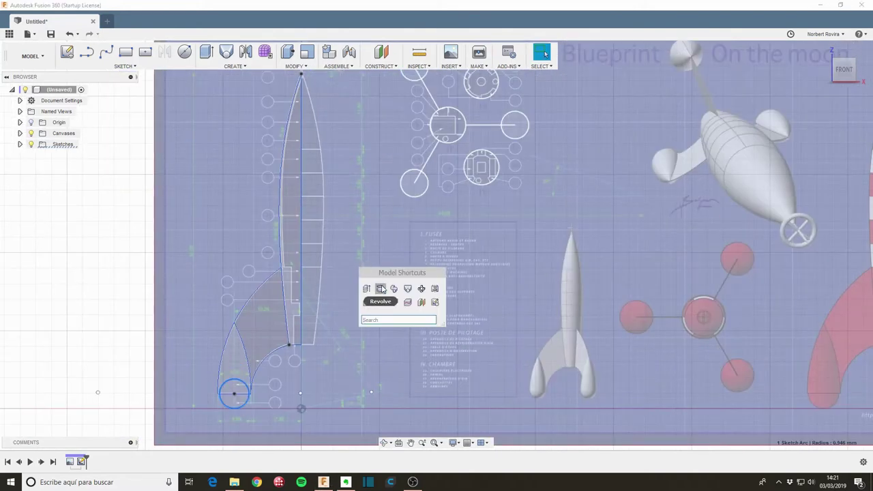
left_click(380, 288)
left_click(292, 223)
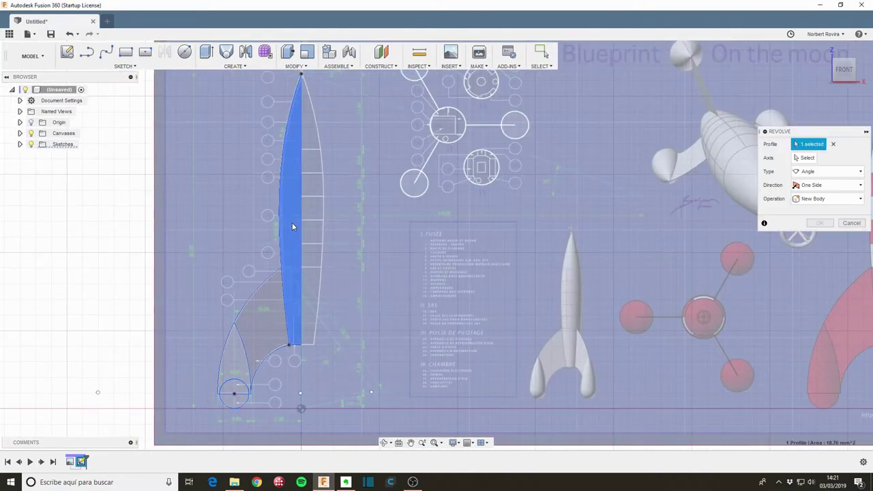
left_click(806, 158)
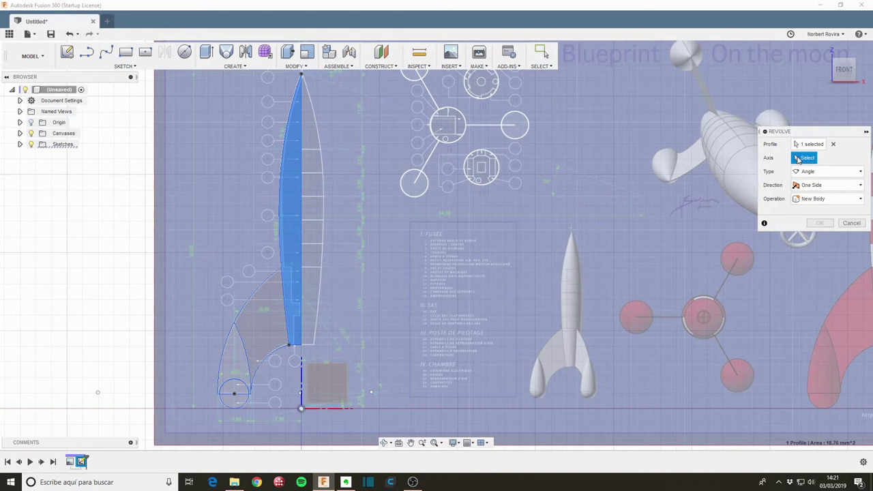
left_click(302, 204)
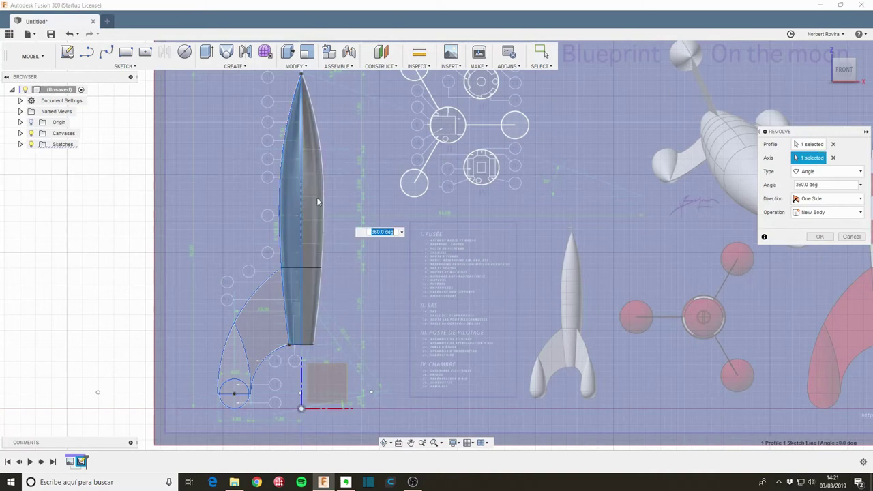
left_click(820, 237)
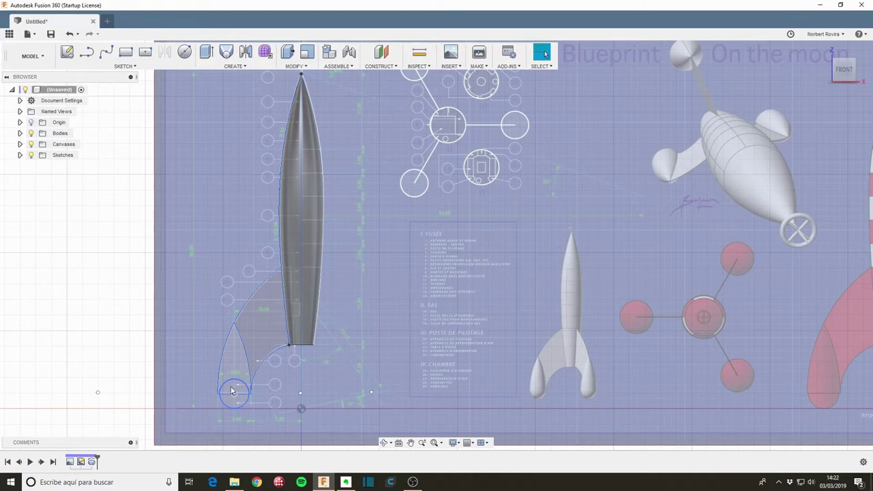
Step: Reopen the sketch and draw a vertical line from the pod tip down to the circle
double_click(81, 461)
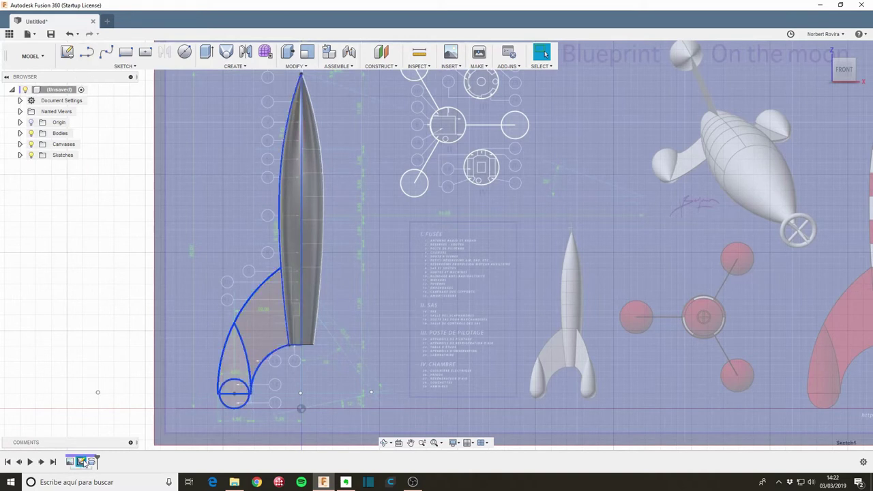
left_click(87, 54)
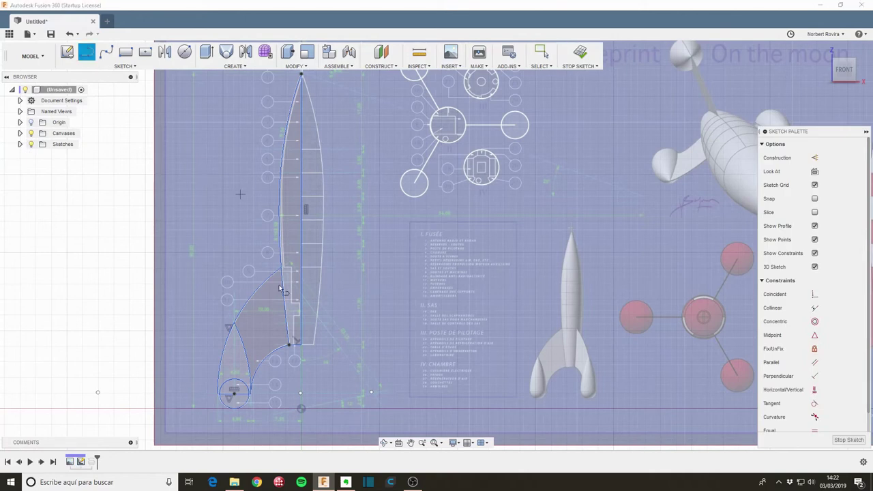
left_click(233, 326)
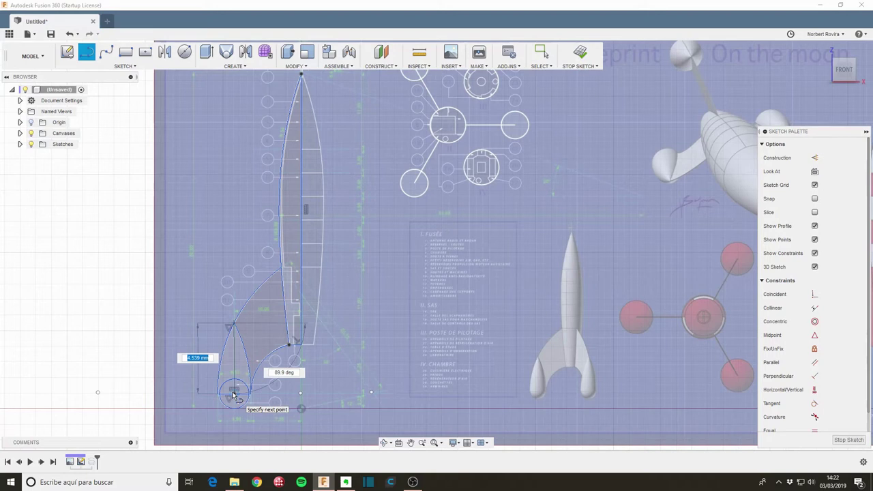
left_click(234, 394)
key("Escape")
scroll(226, 371, "up", 4)
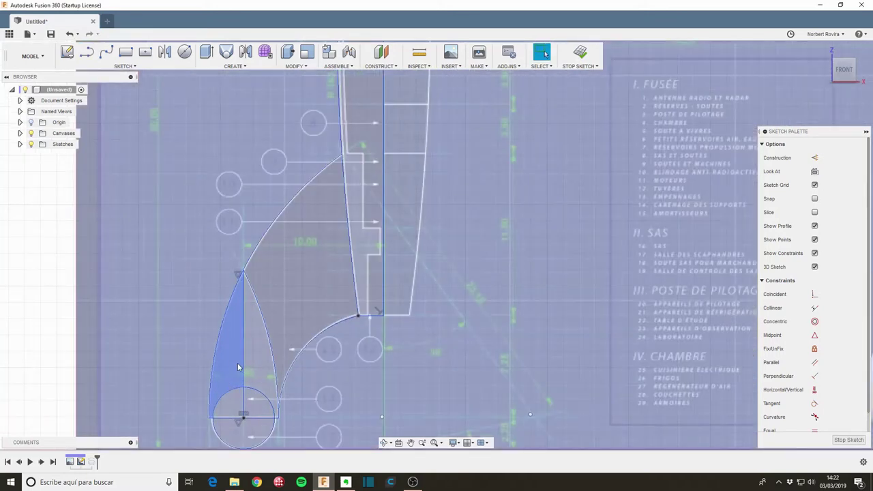
Step: Delete the new line's coincident constraint
left_click(242, 360)
right_click(242, 360)
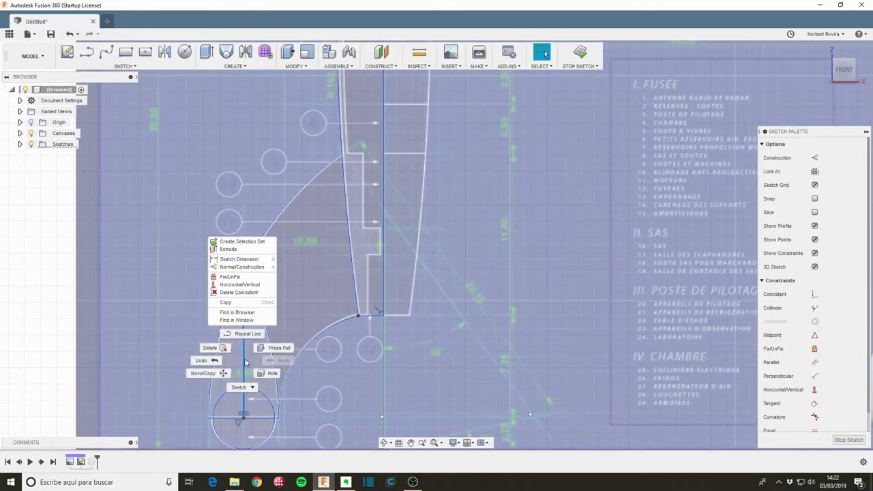
left_click(249, 292)
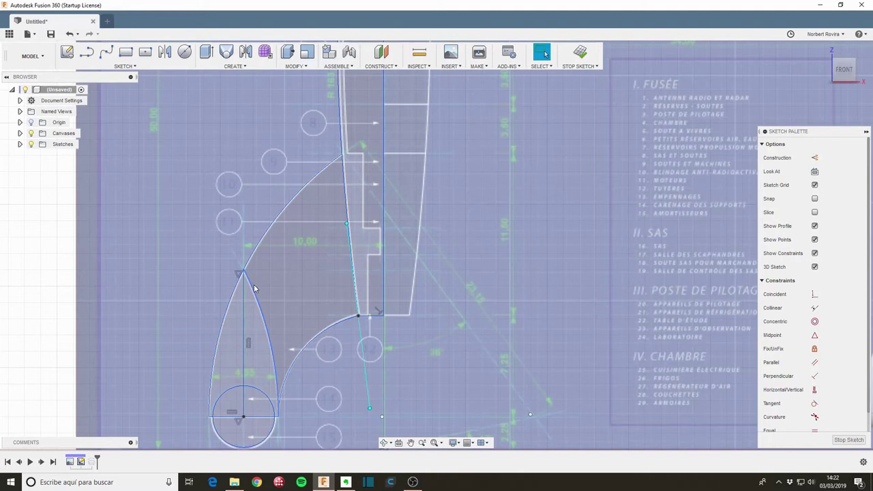
scroll(301, 427, "down", 2)
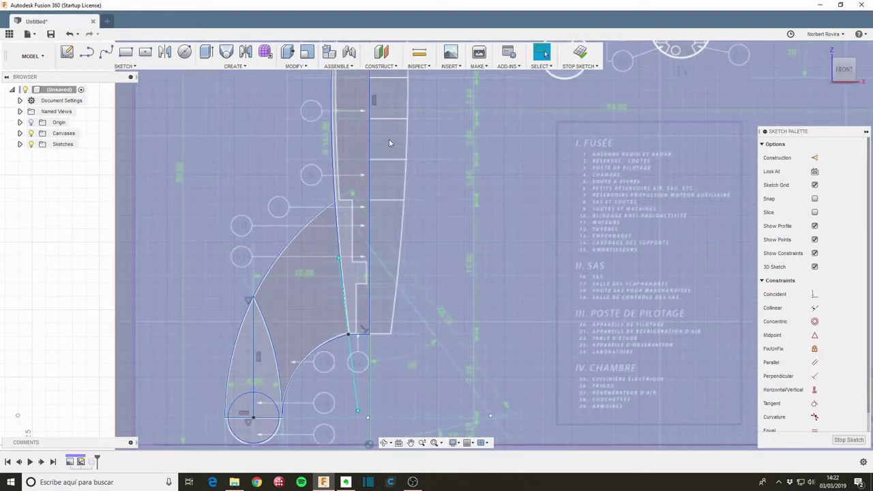
left_click(849, 440)
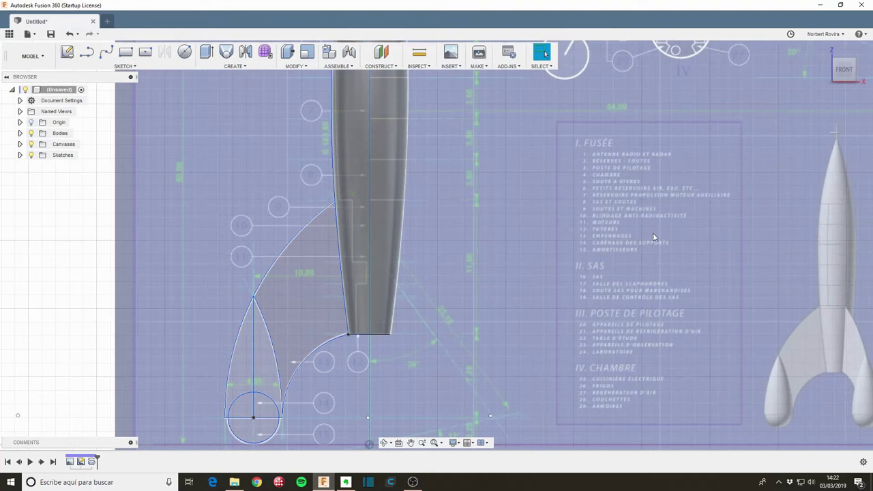
key("shift+s")
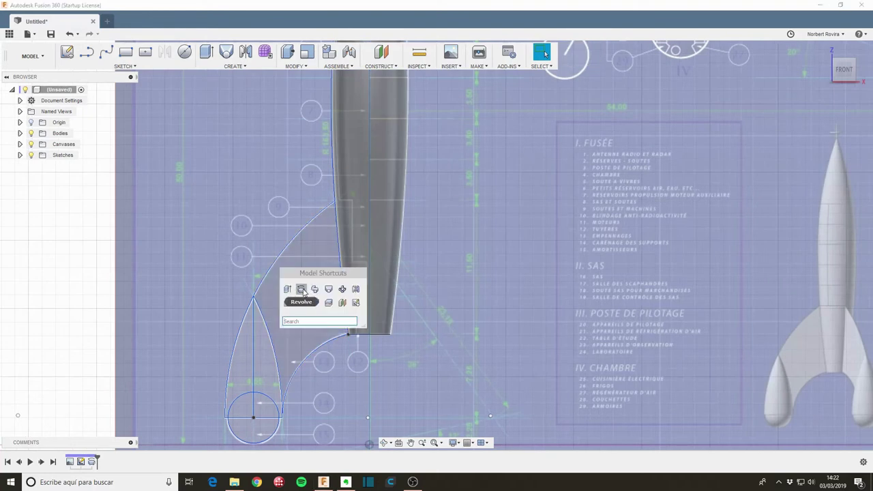
left_click(298, 287)
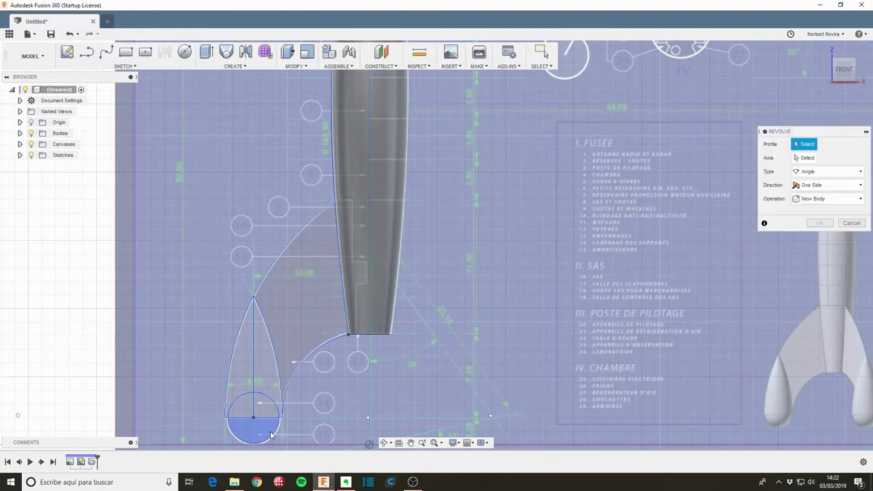
left_click(271, 435)
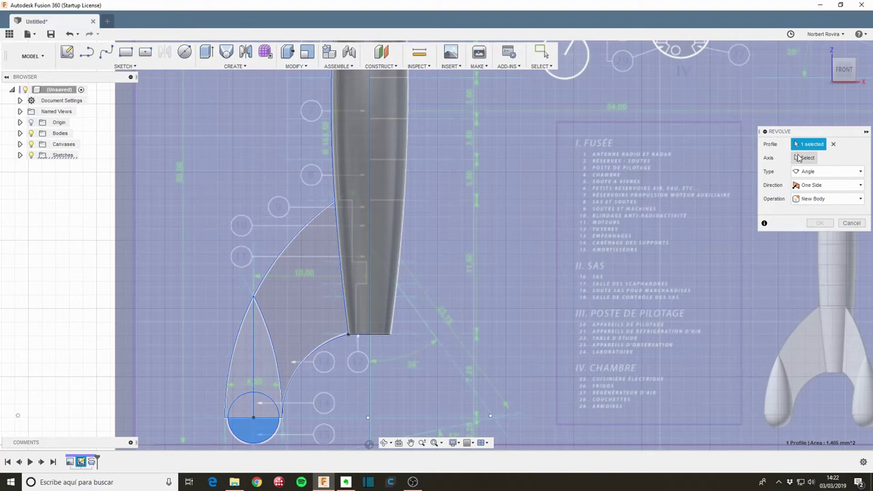
left_click(805, 157)
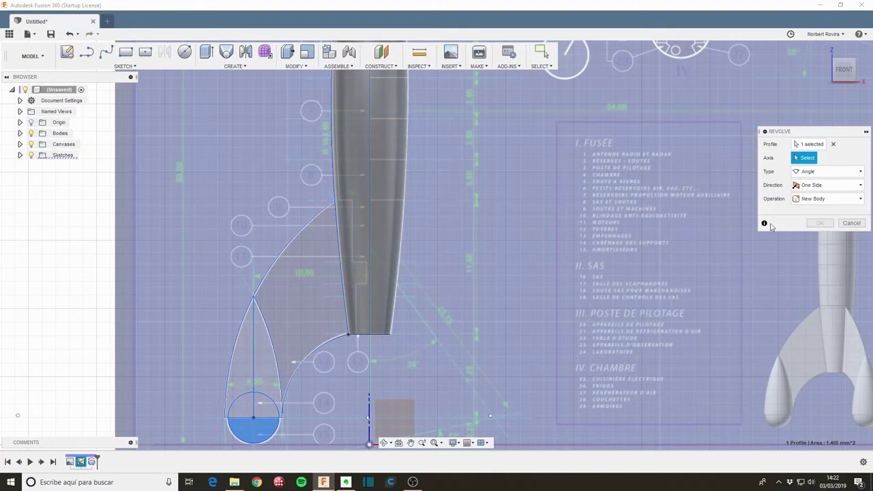
left_click(809, 145)
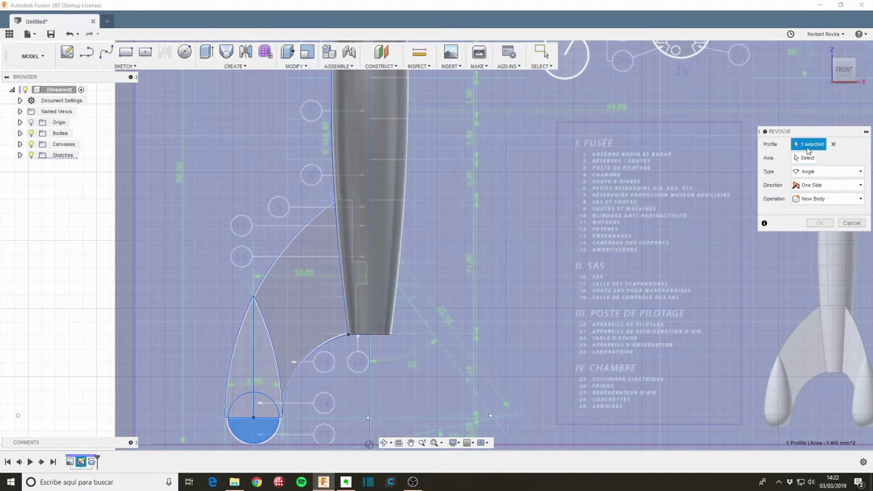
left_click(267, 391)
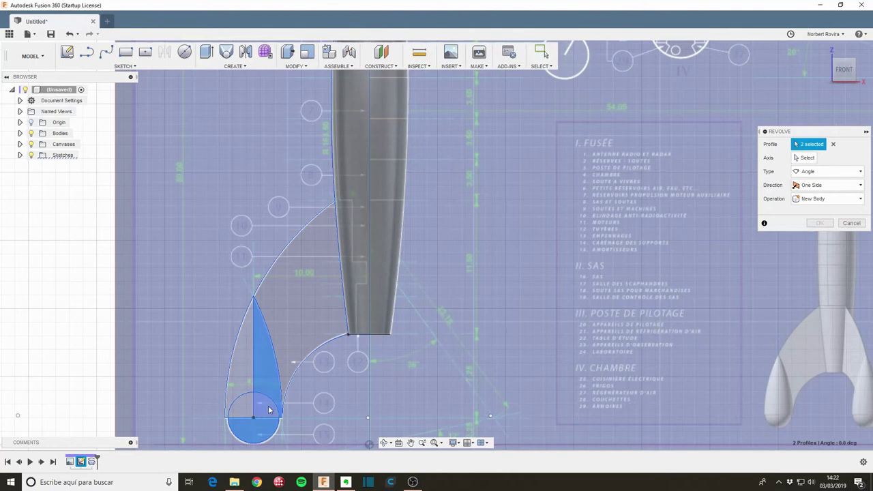
left_click(268, 412)
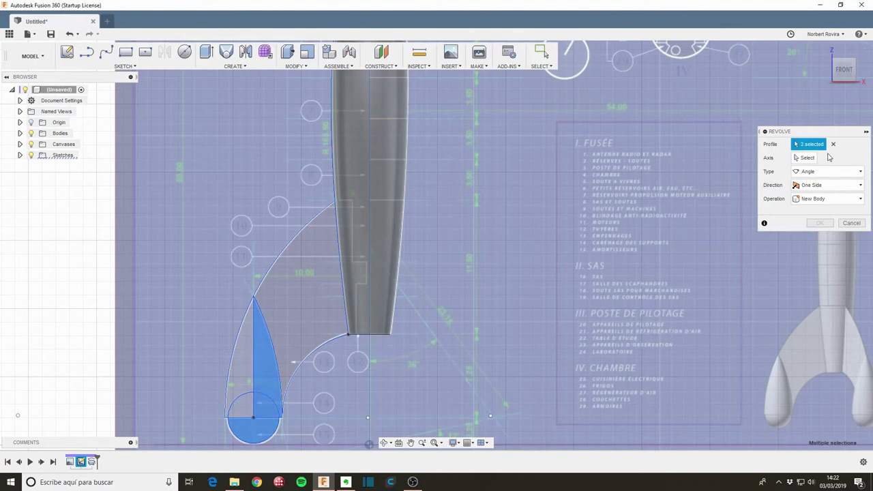
left_click(805, 158)
left_click(254, 372)
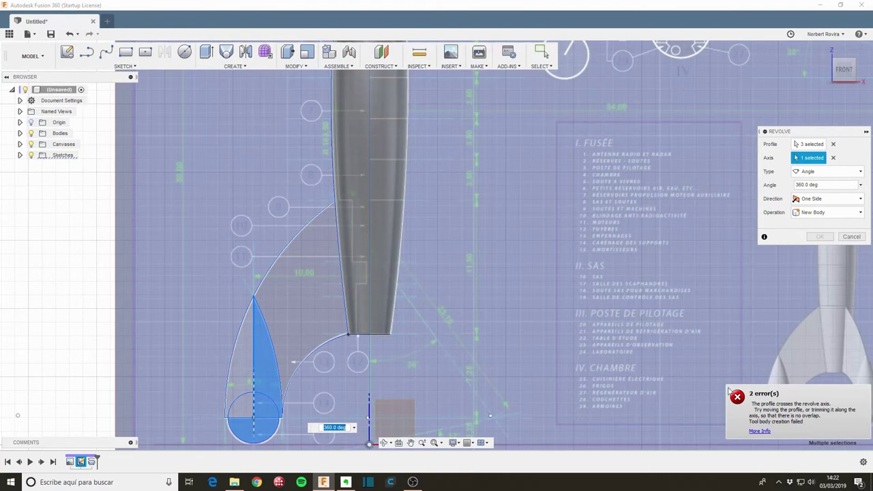
key("Escape")
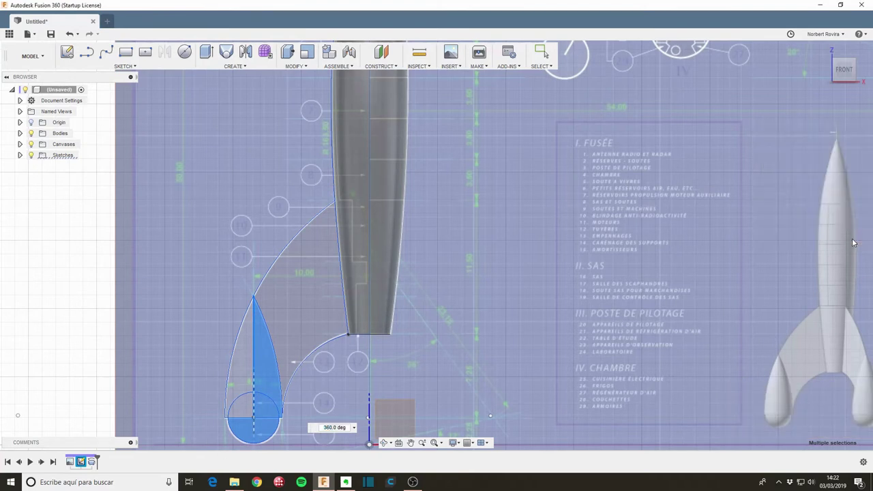
scroll(251, 341, "down", 2)
middle_click_drag(251, 341, 249, 286)
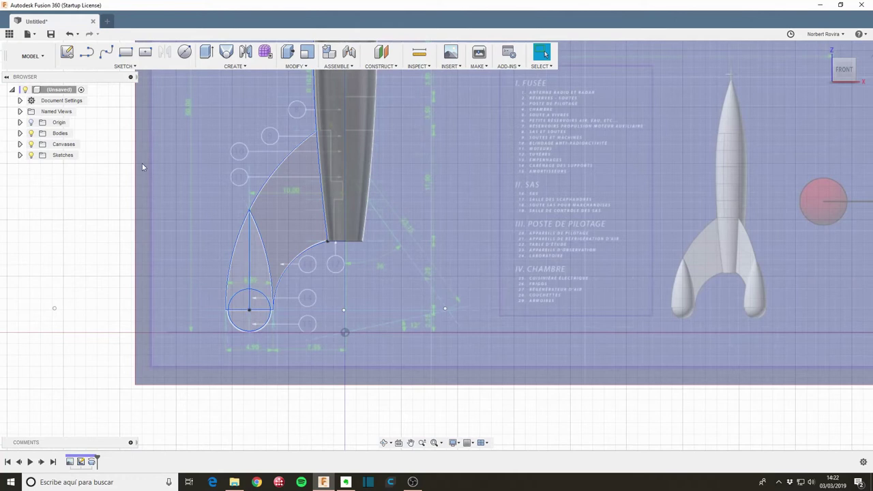
Step: Reopen the sketch, add a line from the pod circle's centre to its bottom edge, and finish the sketch
double_click(91, 461)
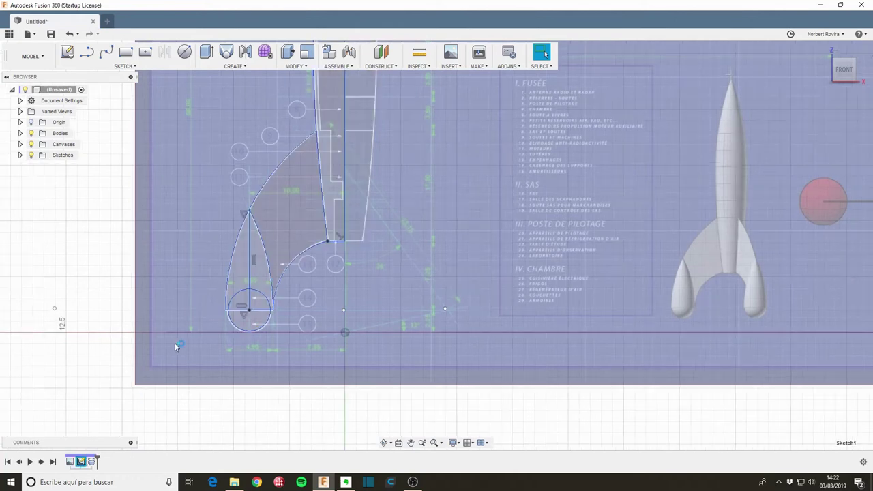
key("l")
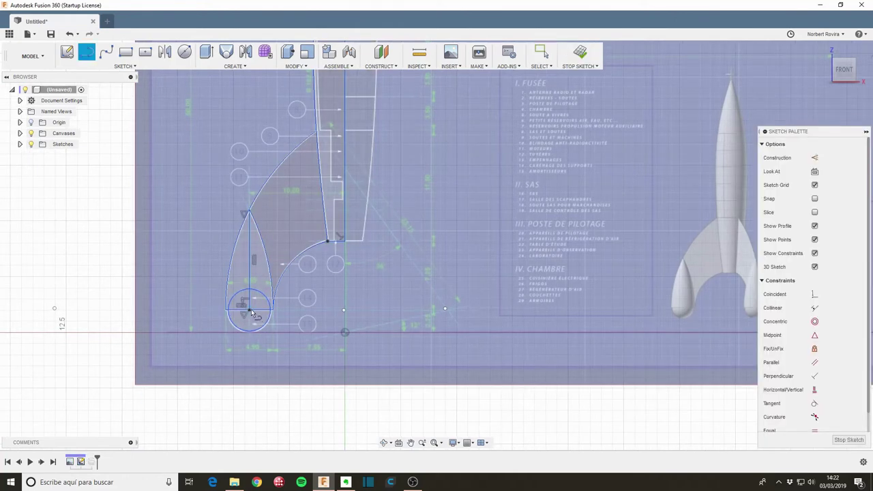
left_click(251, 310)
left_click(252, 332)
key("Escape")
left_click(848, 439)
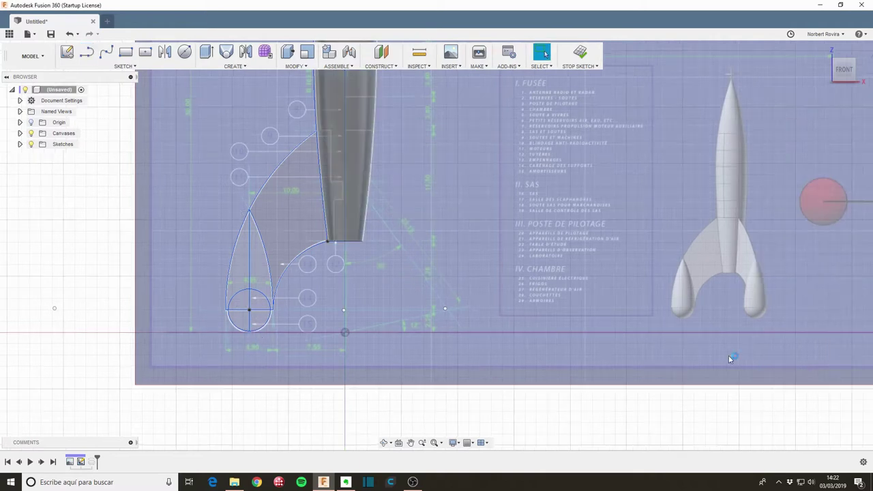
Step: Revolve both teardrop profiles and the lower circle quadrant 360° about the pod's vertical centre line
key("s")
left_click(365, 305)
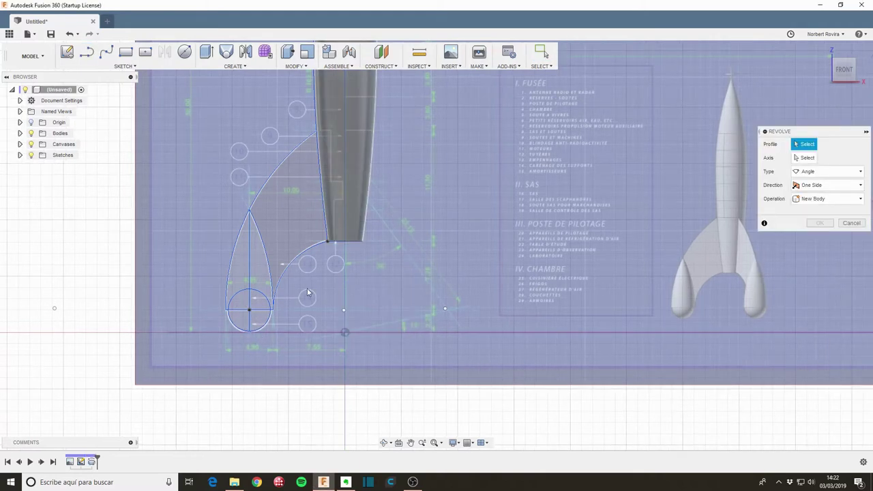
left_click(265, 283)
left_click(262, 318)
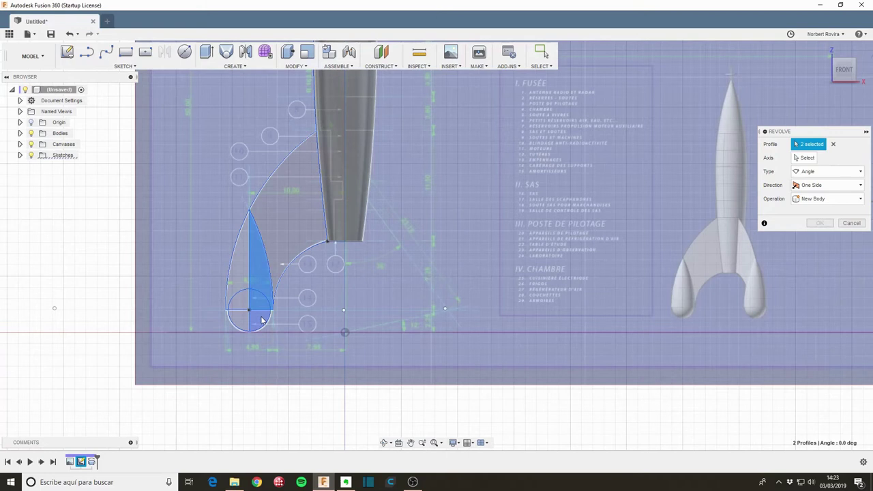
left_click(262, 321)
left_click(793, 159)
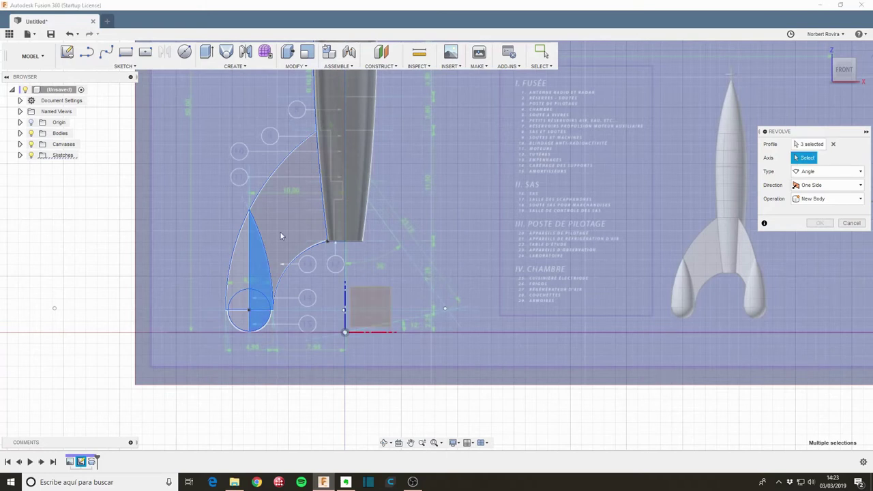
left_click(251, 261)
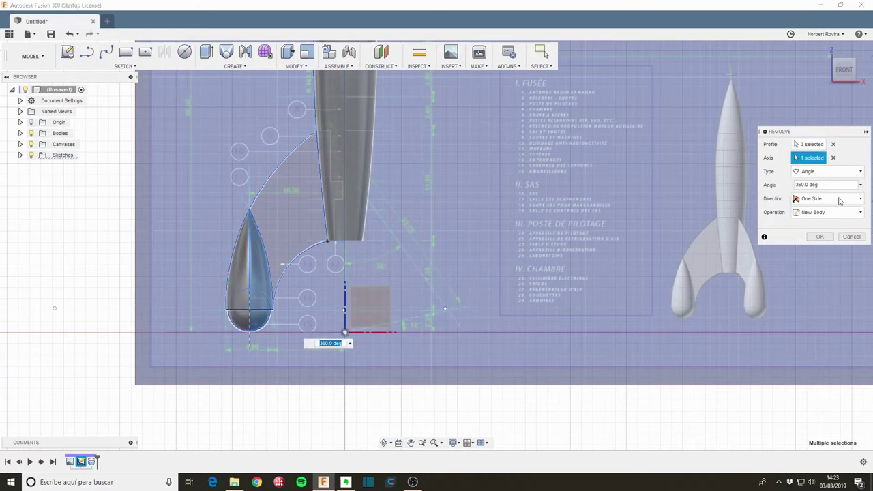
left_click(821, 236)
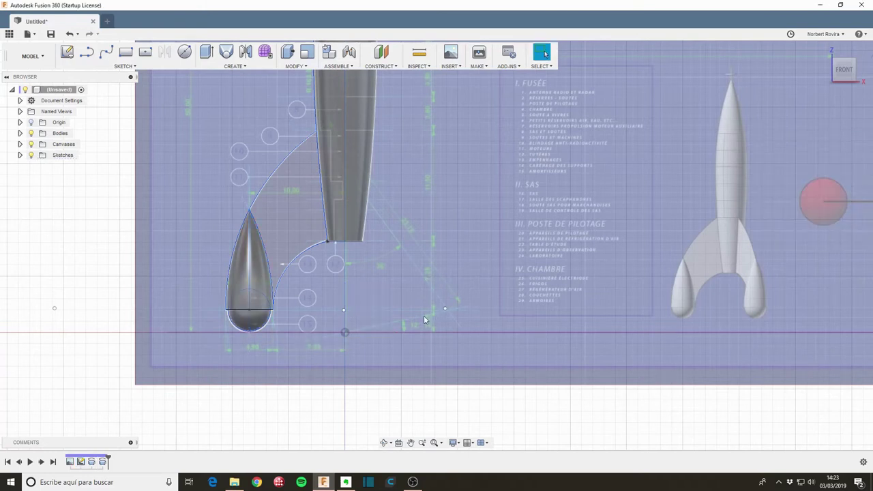
middle_click_drag(271, 307, 294, 236, "shift")
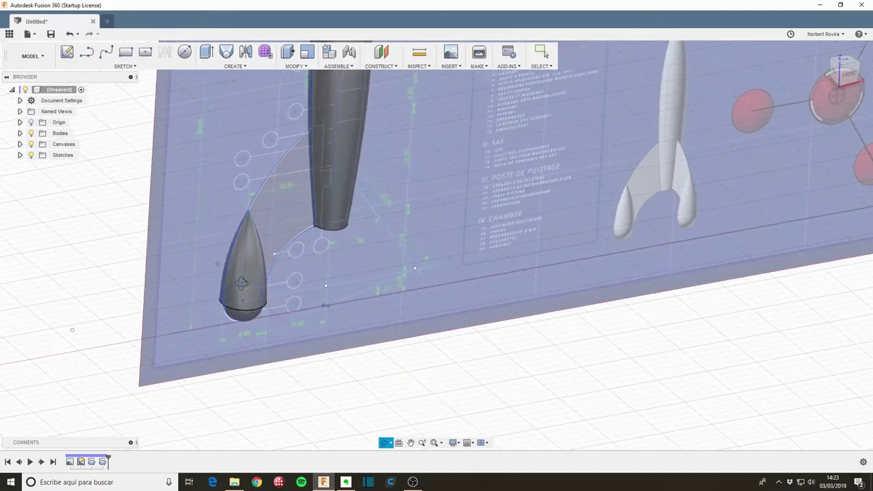
Step: Extrude the curved fin profile symmetrically by 0.05 mm as a thin new body
key("e")
left_click(297, 192)
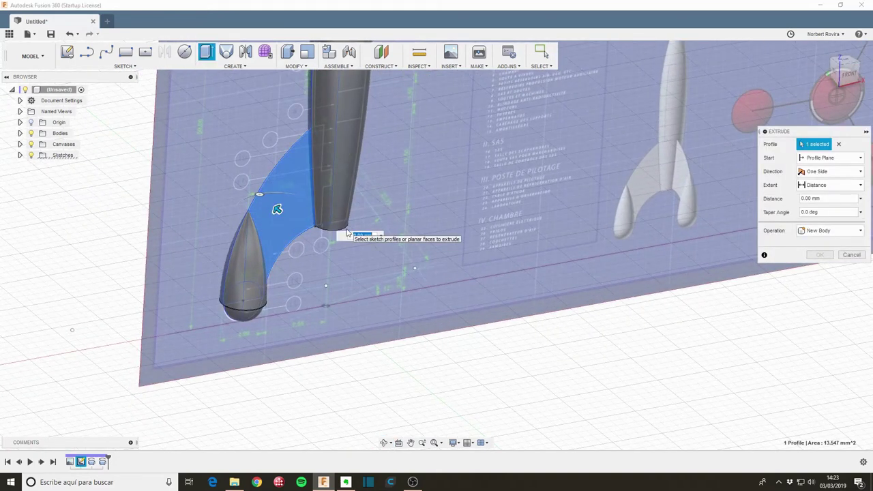
type("1")
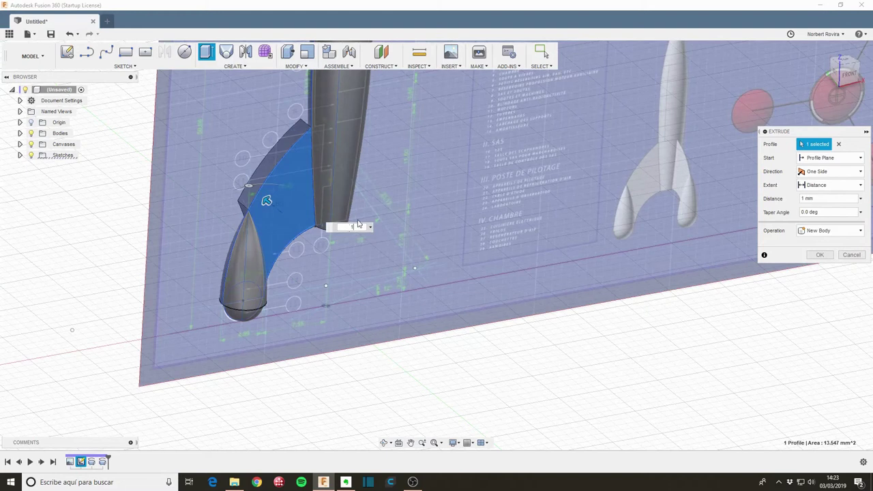
left_click(831, 172)
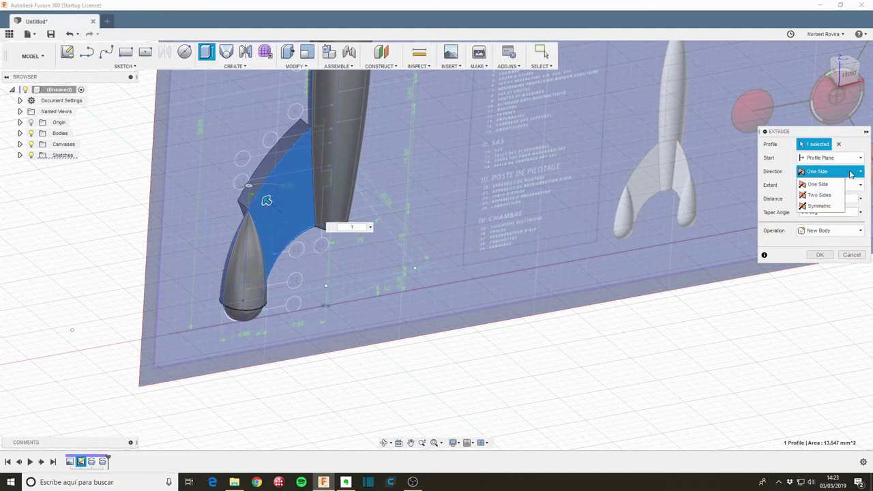
left_click(822, 206)
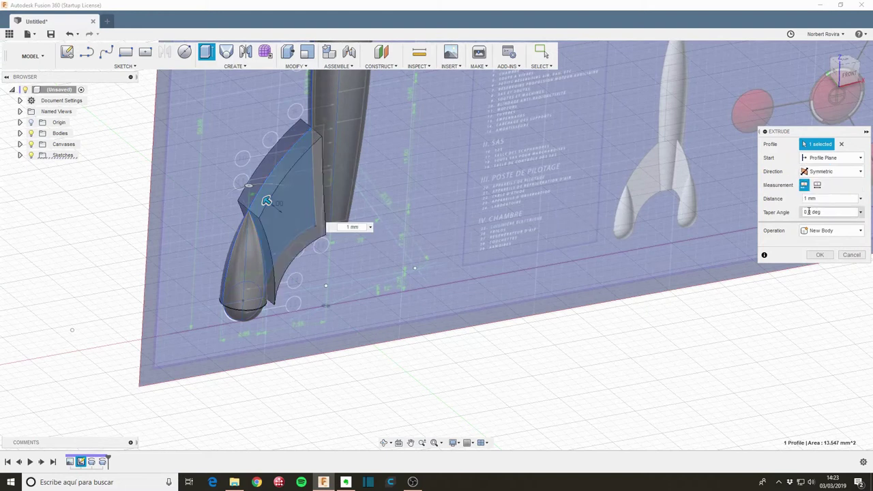
left_click(358, 228)
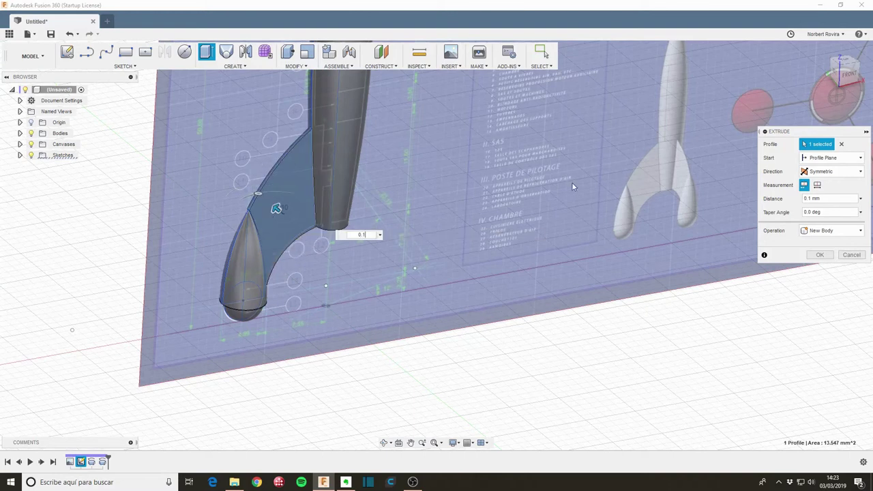
scroll(203, 229, "up", 2)
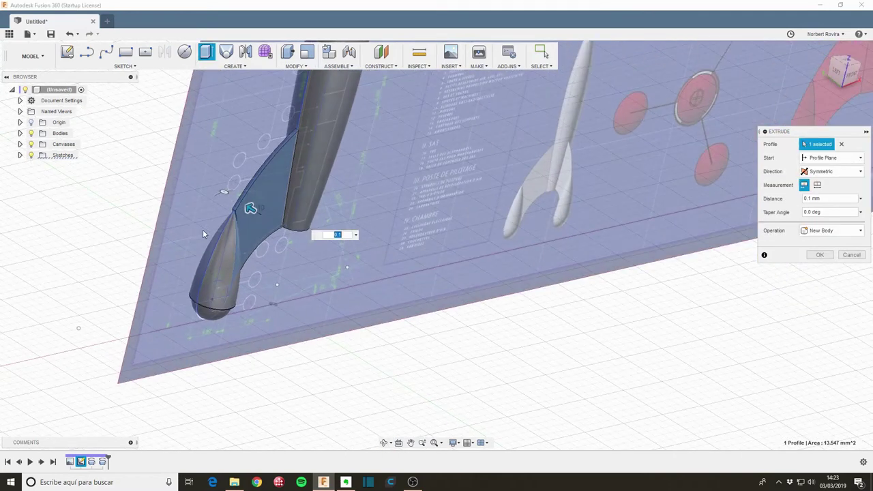
scroll(248, 228, "up", 3)
scroll(255, 218, "up", 3)
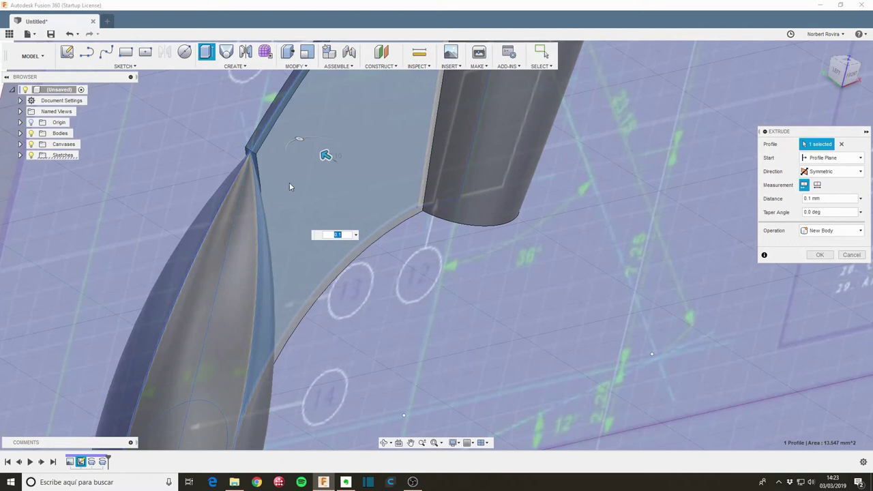
middle_click_drag(276, 200, 287, 257, "shift")
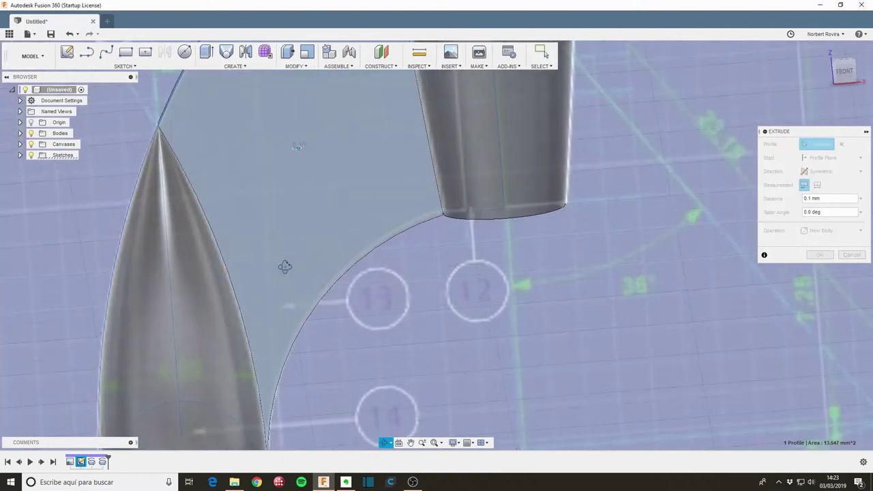
mouse_move(297, 154)
middle_mouse_down("shift")
mouse_move(293, 148)
mouse_move(314, 182)
mouse_move(296, 211)
mouse_move(256, 172)
mouse_move(243, 187)
middle_mouse_up("shift")
scroll(315, 183, "down", 3)
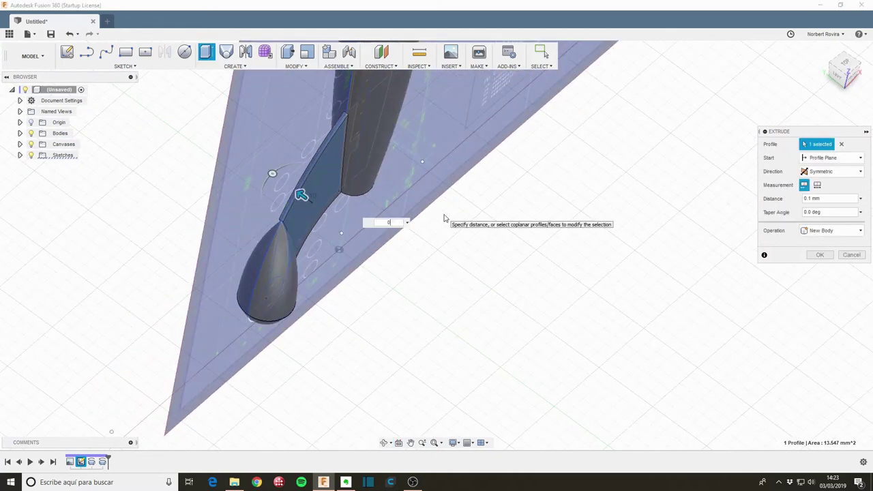
type(".05")
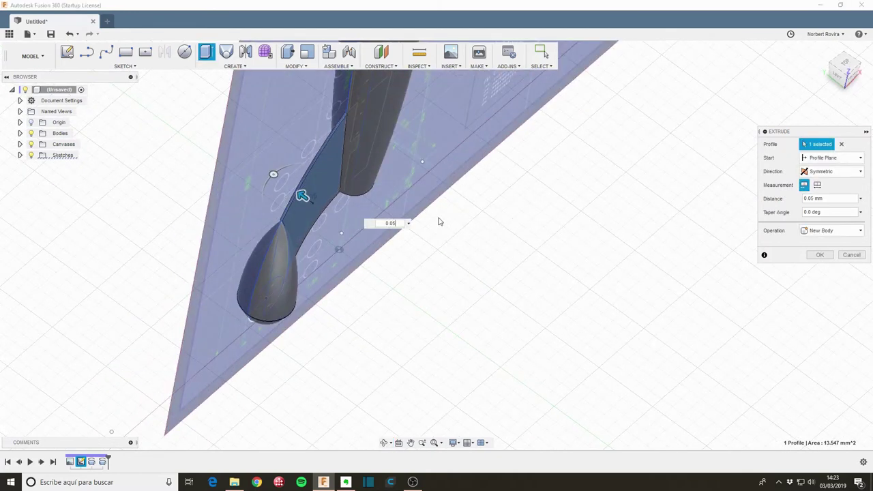
left_click(820, 256)
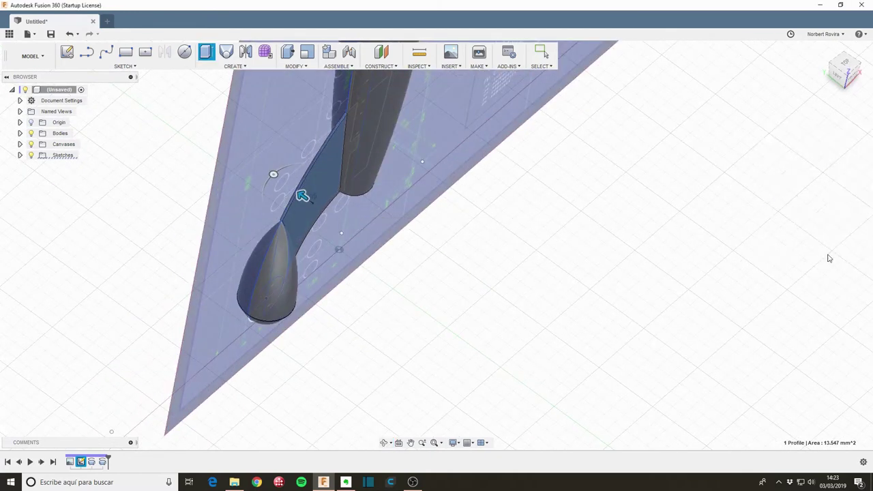
mouse_move(351, 288)
middle_mouse_down("shift")
mouse_move(331, 156)
mouse_move(435, 207)
mouse_move(382, 311)
middle_mouse_up("shift")
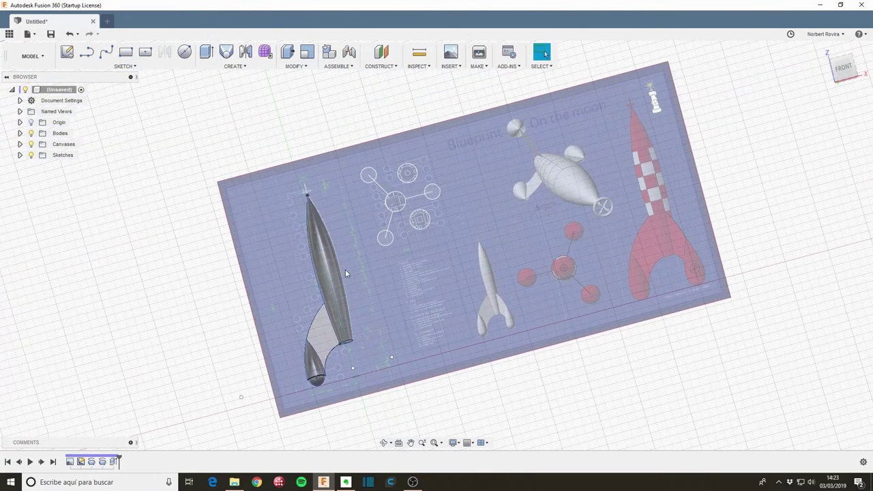
Step: Turn off the Canvases visibility in the Browser, keep the sketches shown, and orbit to a corner view
left_click(31, 155)
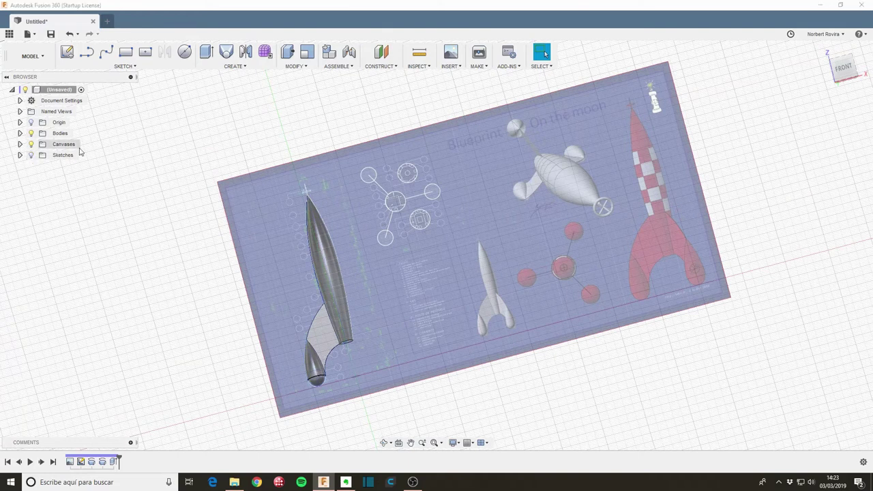
left_click(30, 145)
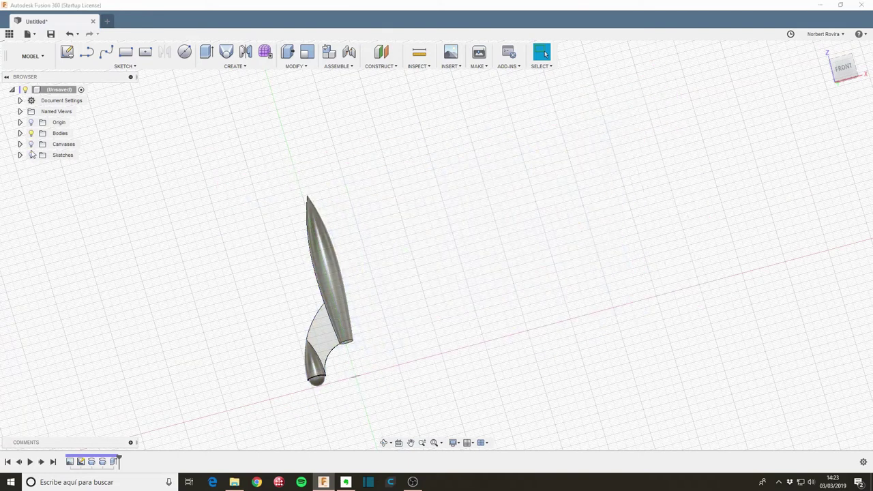
left_click(31, 155)
left_click_drag(293, 231, 251, 199)
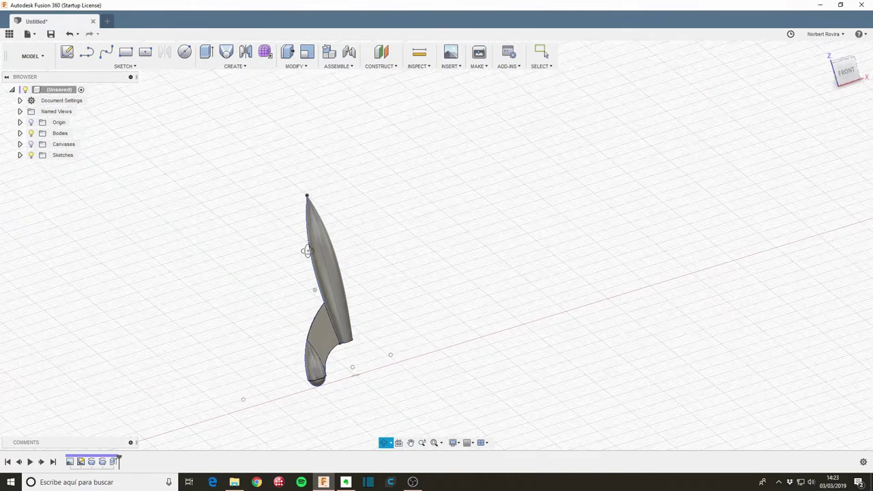
key("Escape")
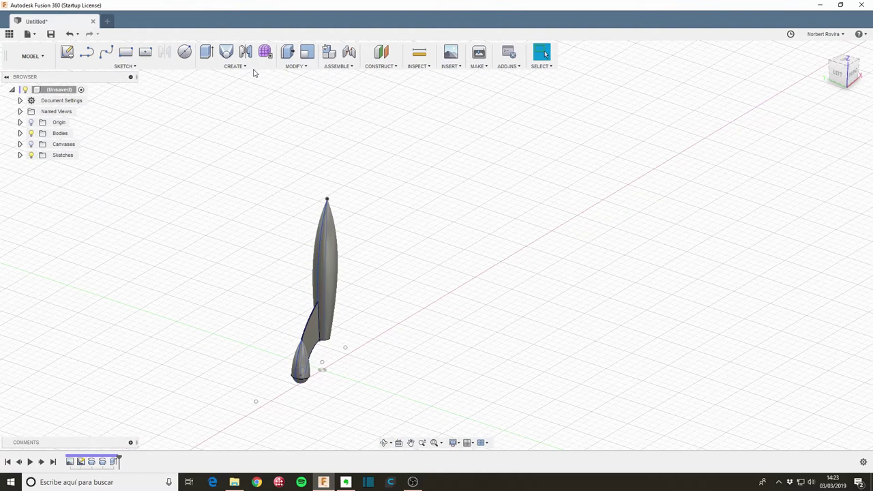
left_click(253, 69)
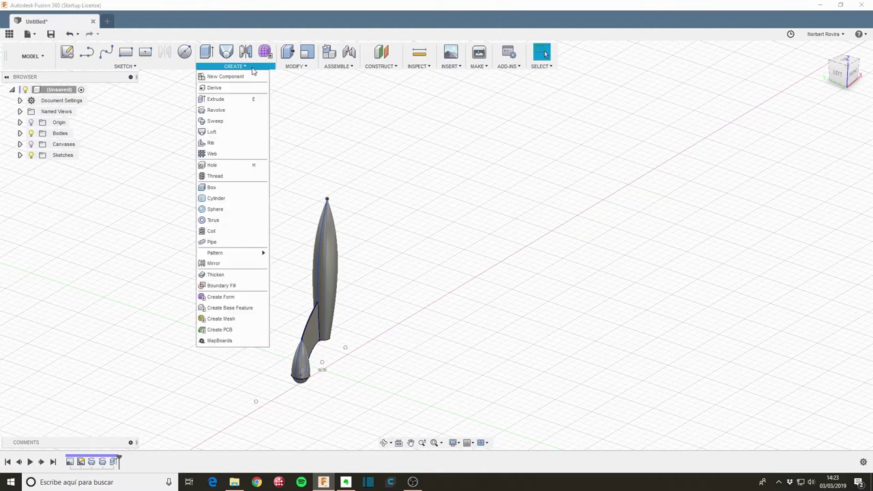
mouse_move(215, 253)
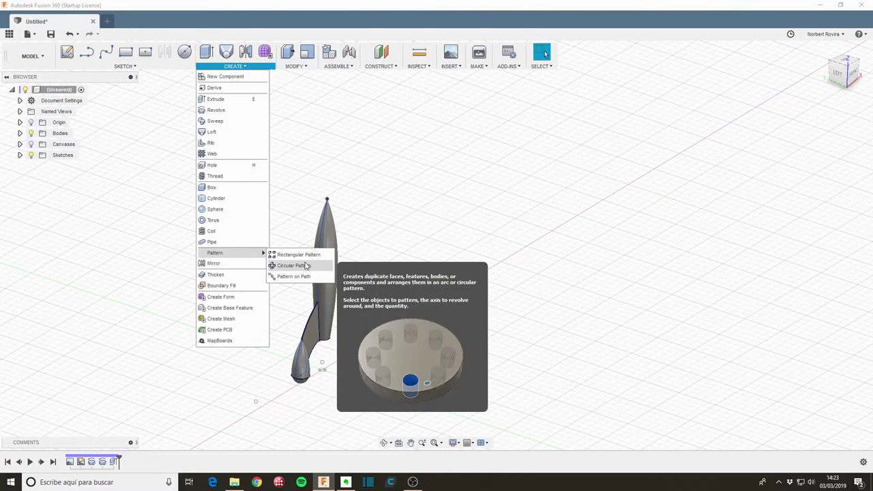
Step: Circular-pattern the pod and fin bodies, quantity 3, around the rocket's central axis
left_click(306, 266)
left_click(835, 146)
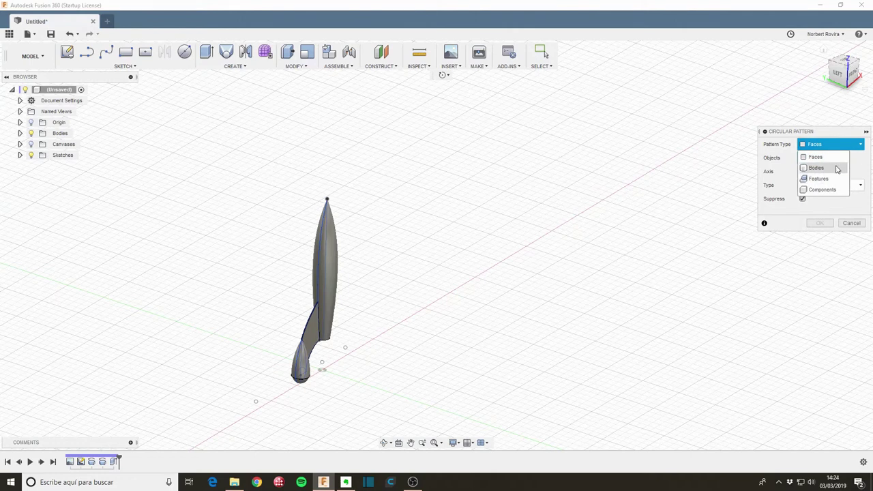
left_click(838, 169)
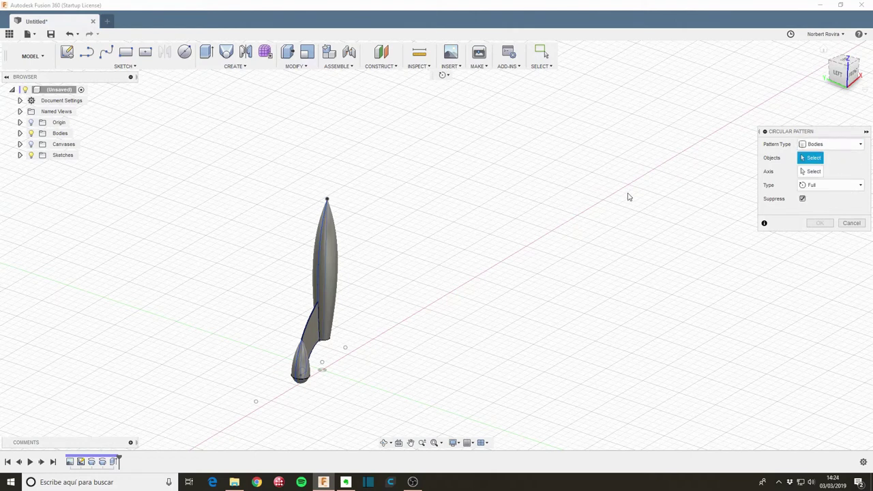
left_click(301, 370)
left_click(314, 338)
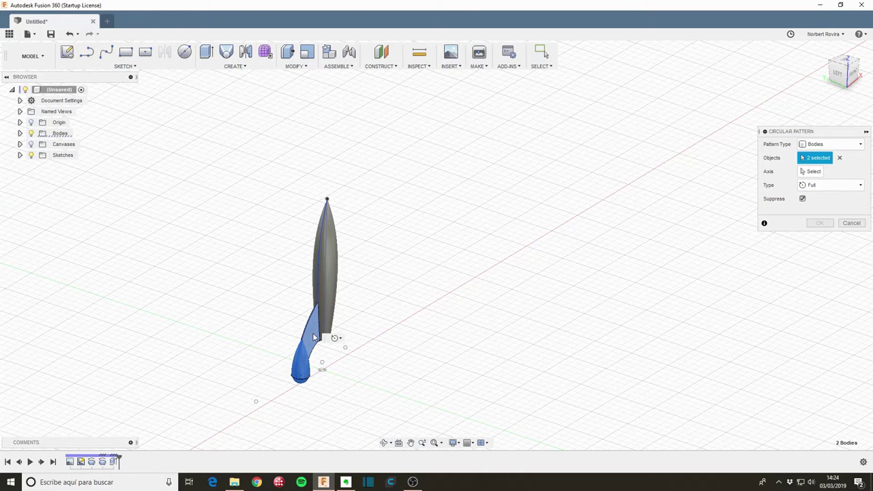
left_click(821, 172)
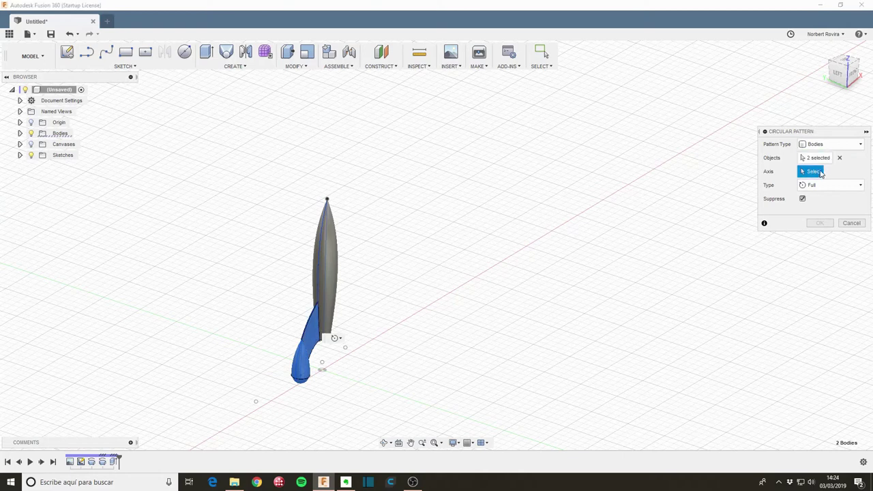
left_click(323, 358)
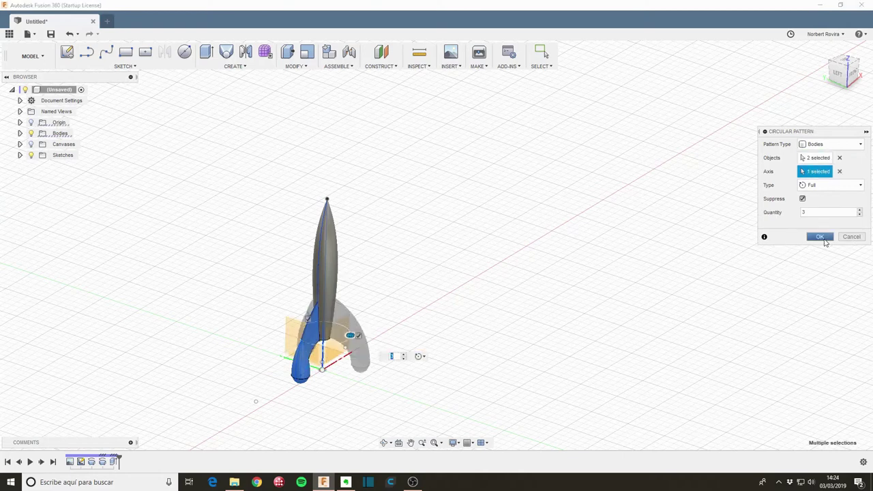
left_click(821, 237)
mouse_move(400, 312)
middle_mouse_down("shift")
mouse_move(364, 283)
mouse_move(372, 302)
middle_mouse_up("shift")
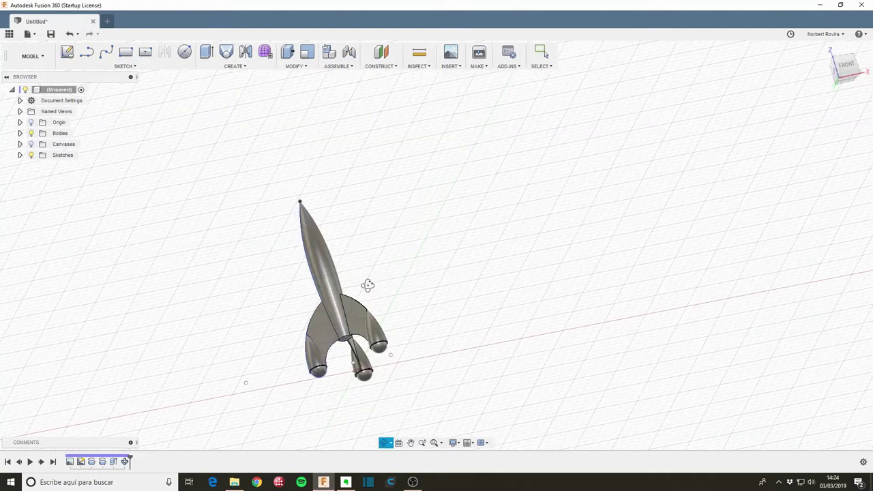
mouse_move(847, 71)
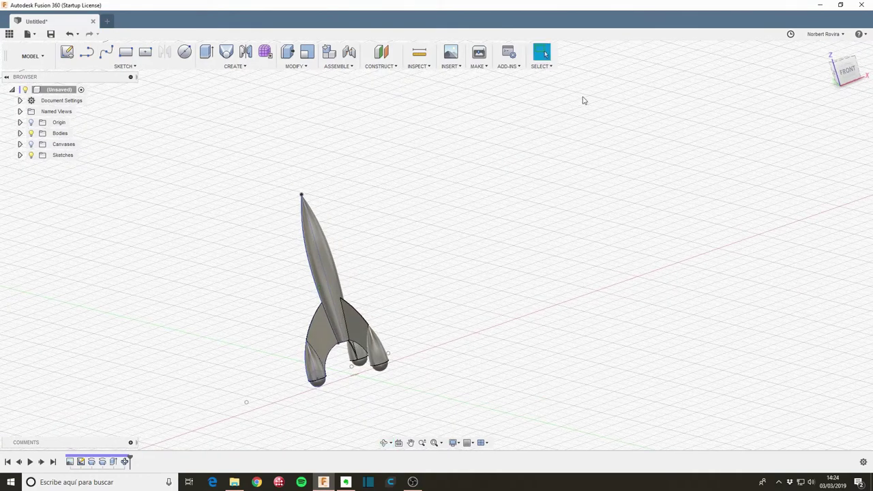
Step: Turn the Canvases bulb back on and view the blueprint face-on from FRONT, centred
left_click(824, 52)
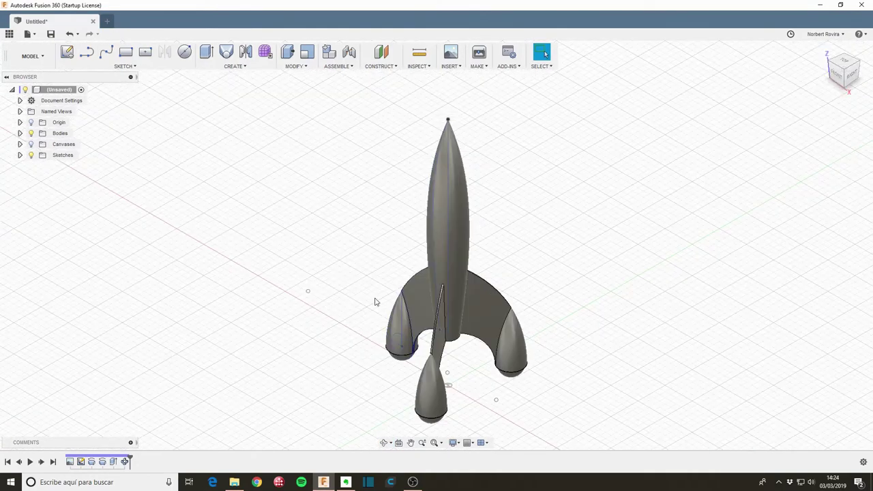
middle_click_drag(336, 265, 359, 241, "shift")
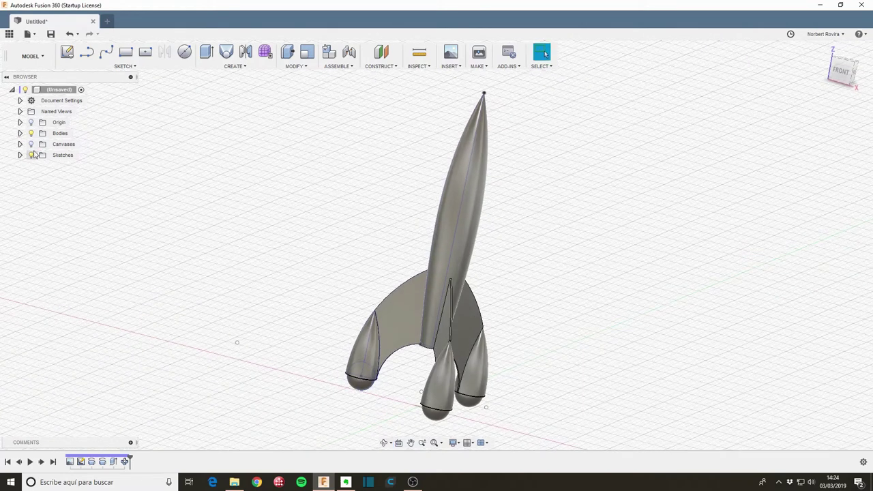
left_click(30, 144)
scroll(716, 325, "down", 2)
middle_click_drag(650, 293, 484, 291)
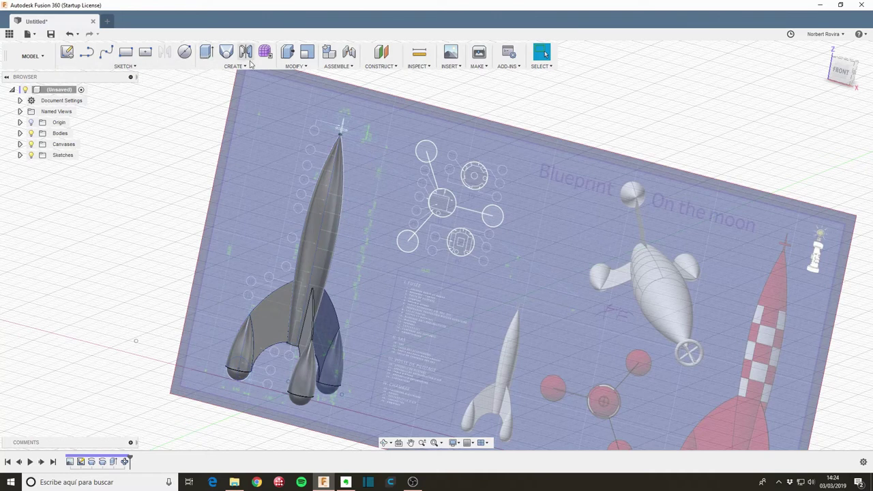
left_click(841, 72)
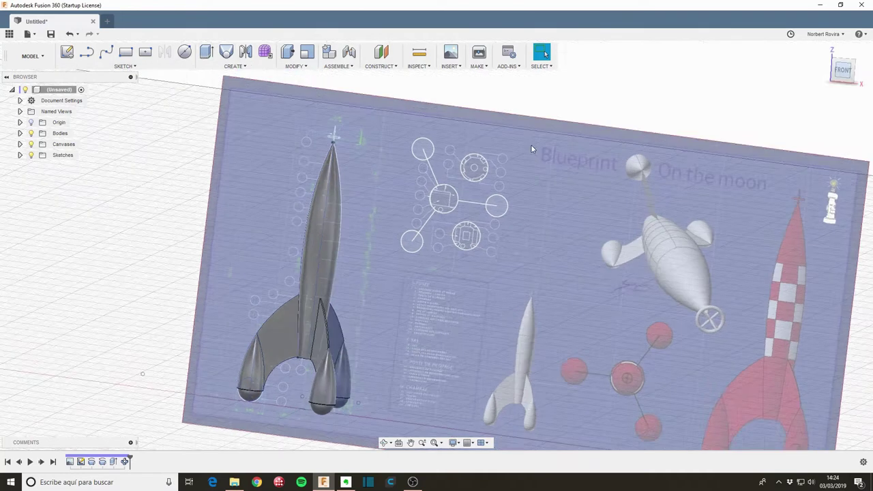
mouse_move(422, 234)
middle_mouse_down()
mouse_move(384, 222)
mouse_move(338, 224)
middle_mouse_up()
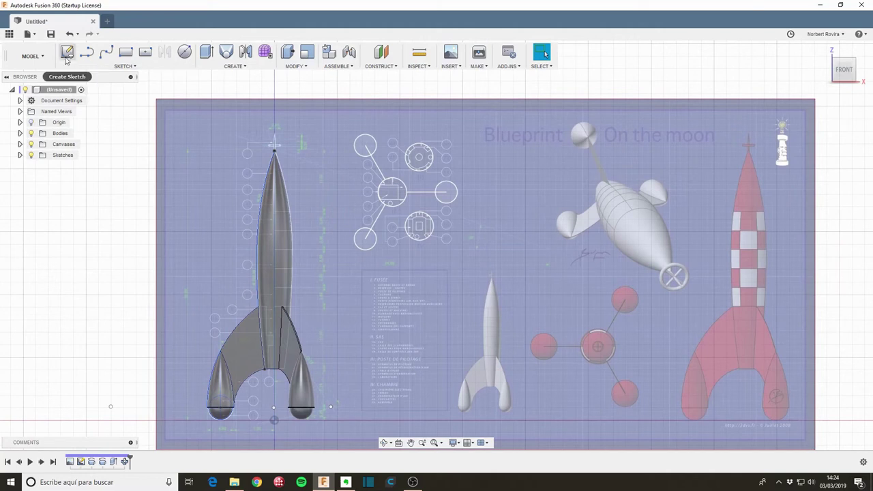
Step: Reopen Sketch1 and draw a horizontal line across the upper rocket body
double_click(80, 462)
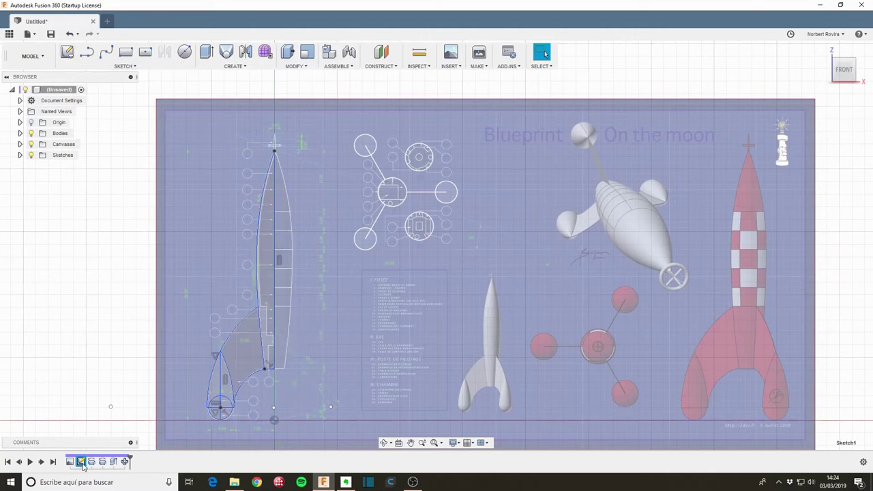
left_click(87, 52)
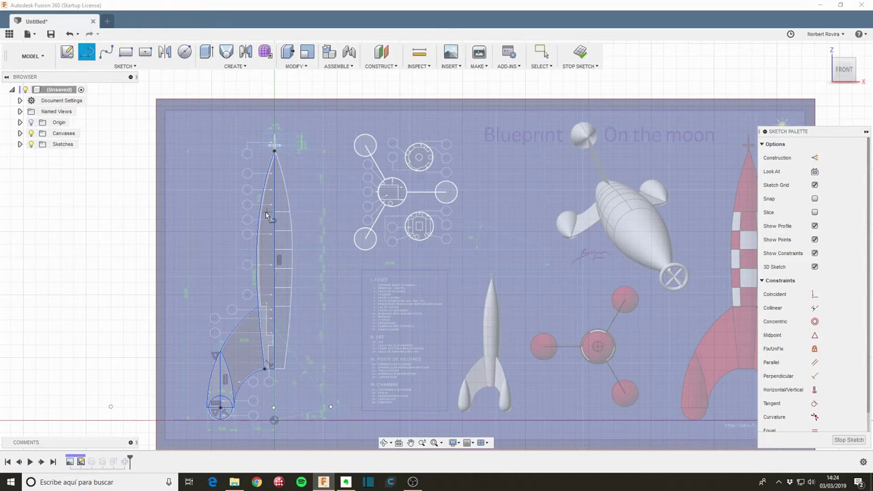
left_click(228, 210)
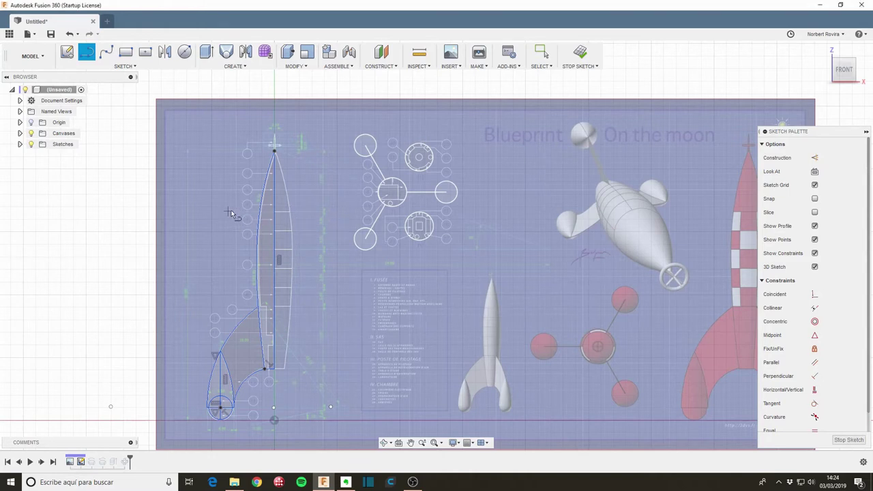
left_click(310, 211)
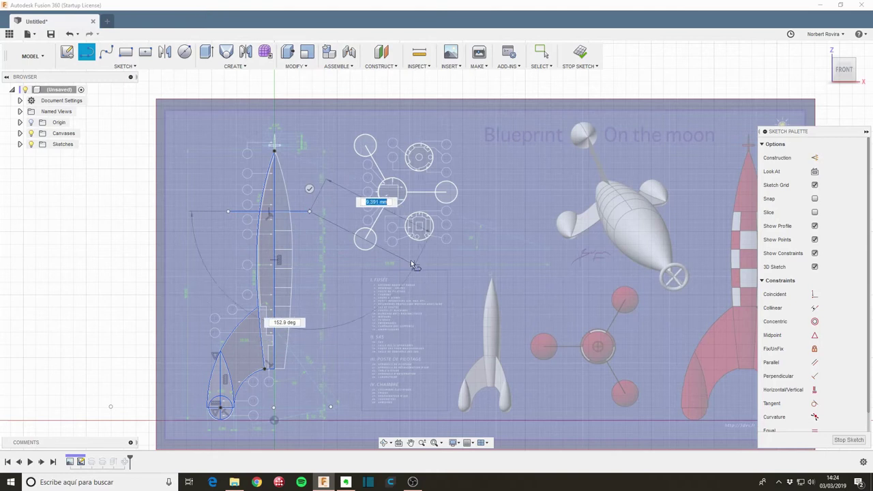
key("Escape")
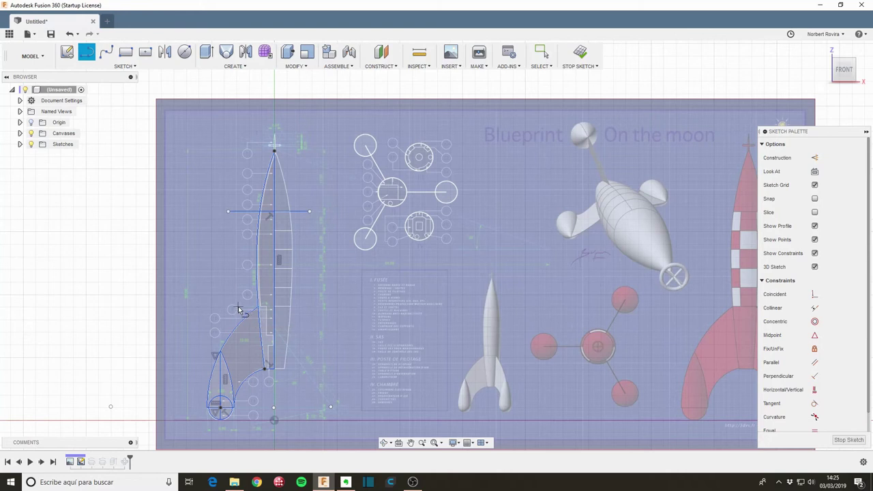
Step: Add a second horizontal line and move it up to the fin junction
left_click(238, 309)
scroll(252, 319, "up", 3)
scroll(261, 307, "up", 2)
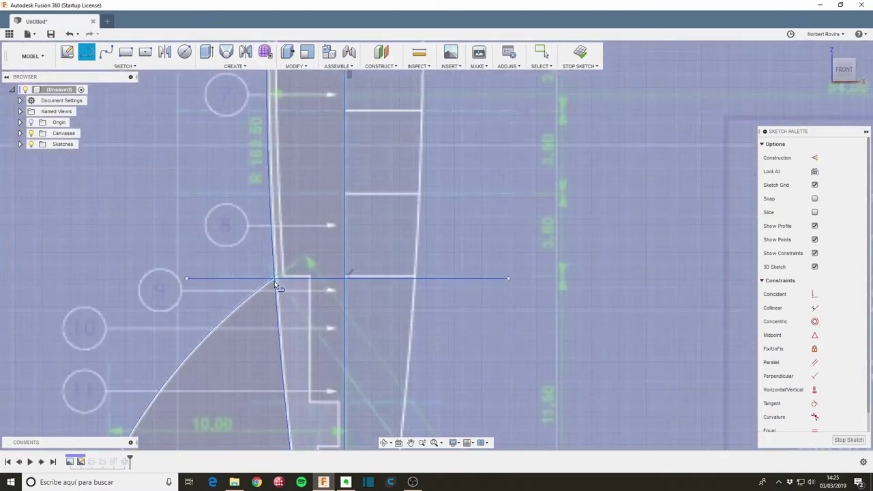
scroll(273, 285, "up", 2)
scroll(273, 285, "up", 2)
key("Escape")
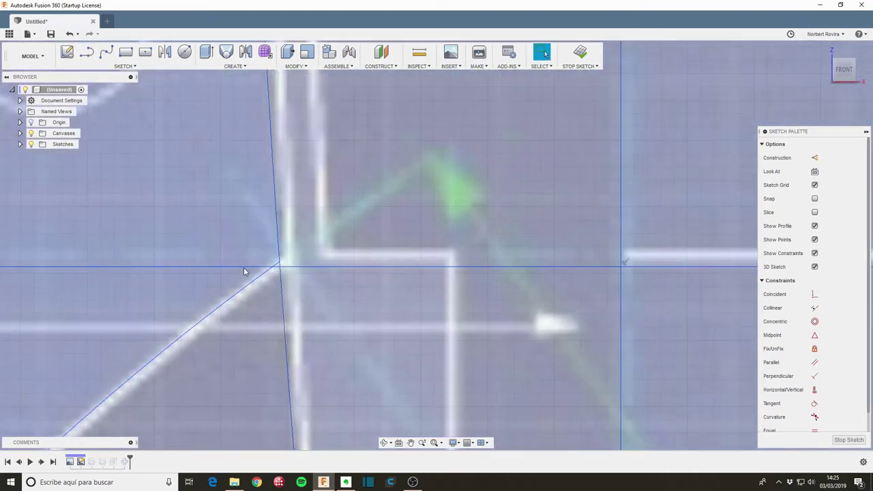
left_click_drag(244, 267, 248, 260)
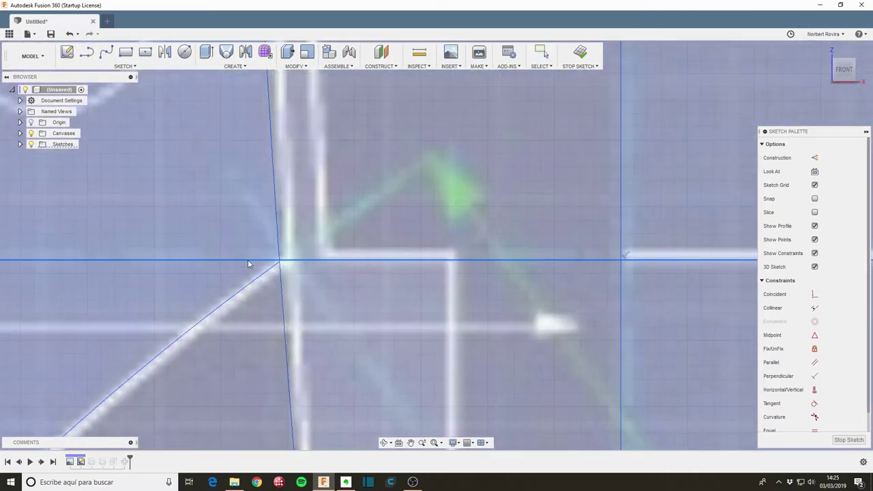
scroll(431, 228, "down", 1)
scroll(395, 247, "down", 3)
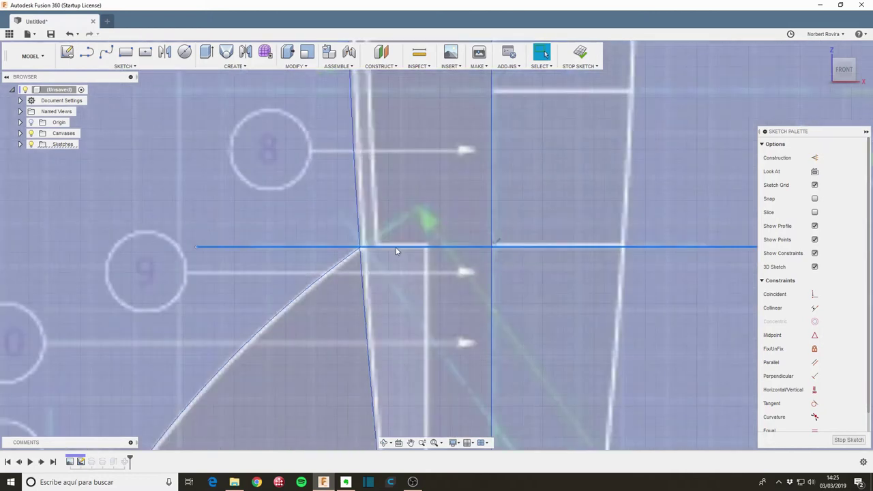
scroll(404, 251, "down", 2)
scroll(404, 251, "down", 3)
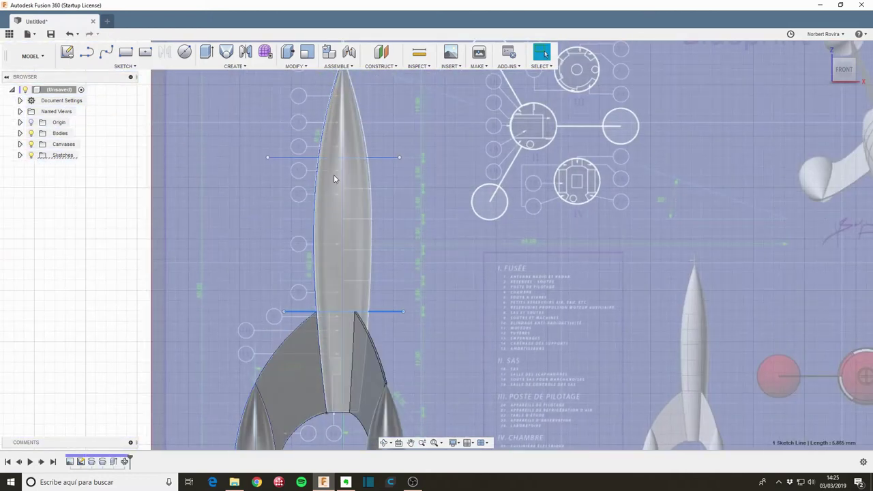
Step: Split the rocket body at the lower sketch line
key("s")
left_click(383, 212)
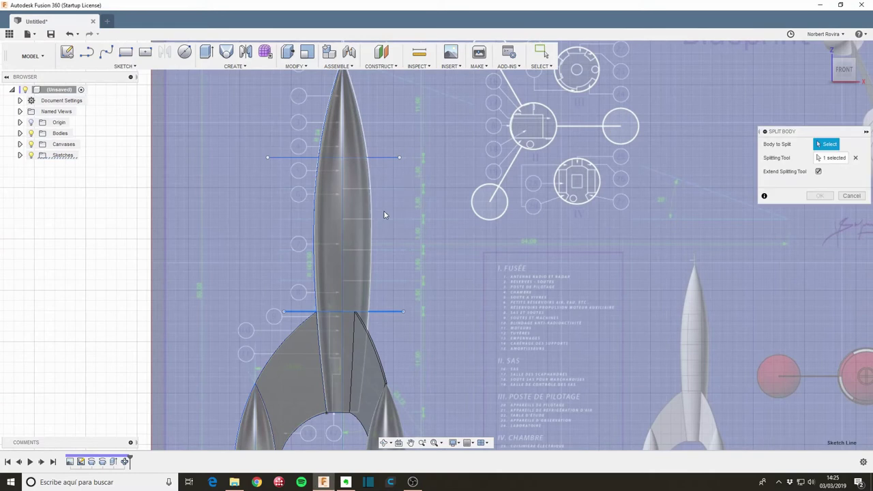
left_click(347, 212)
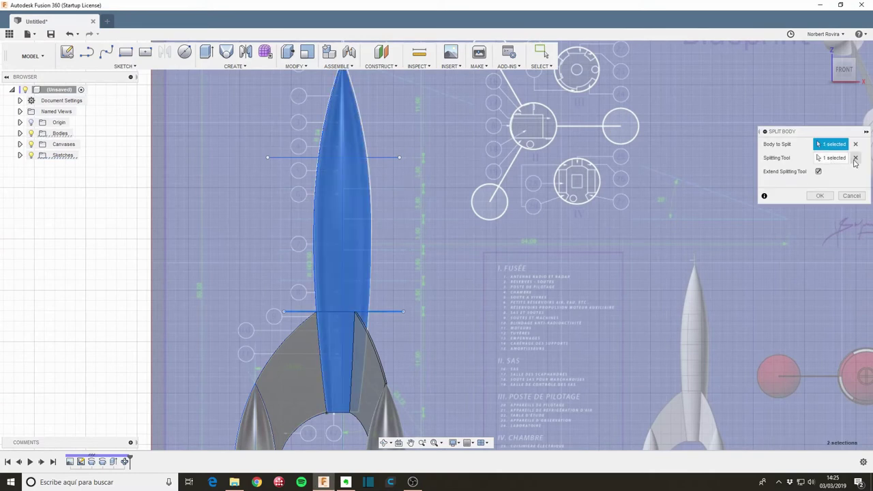
left_click(820, 196)
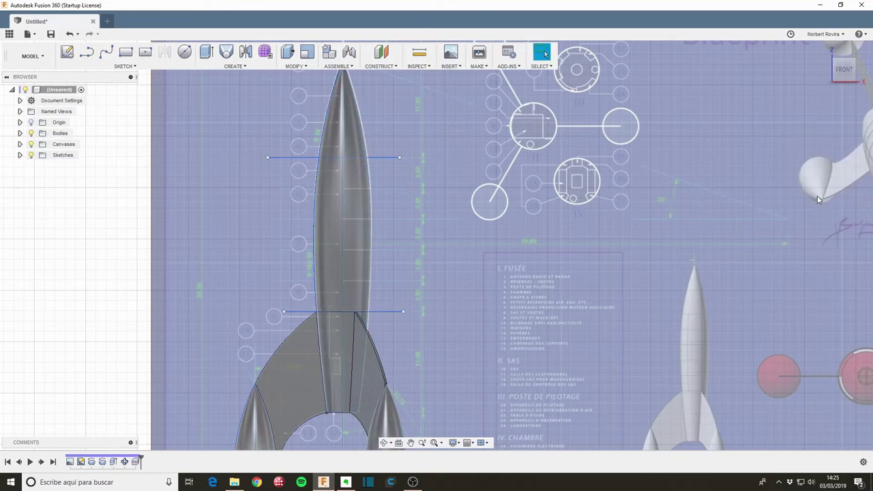
Step: Split the upper body part at the upper sketch line to form the middle band
left_click(363, 243)
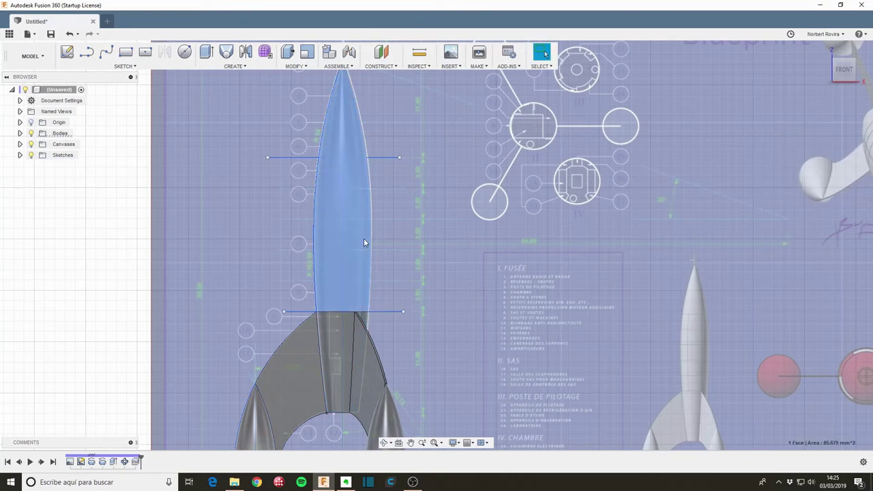
key("s")
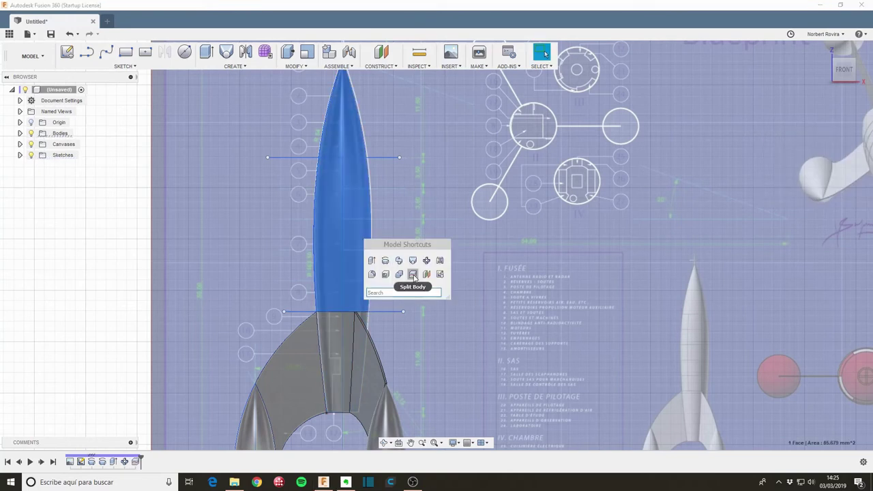
left_click(414, 274)
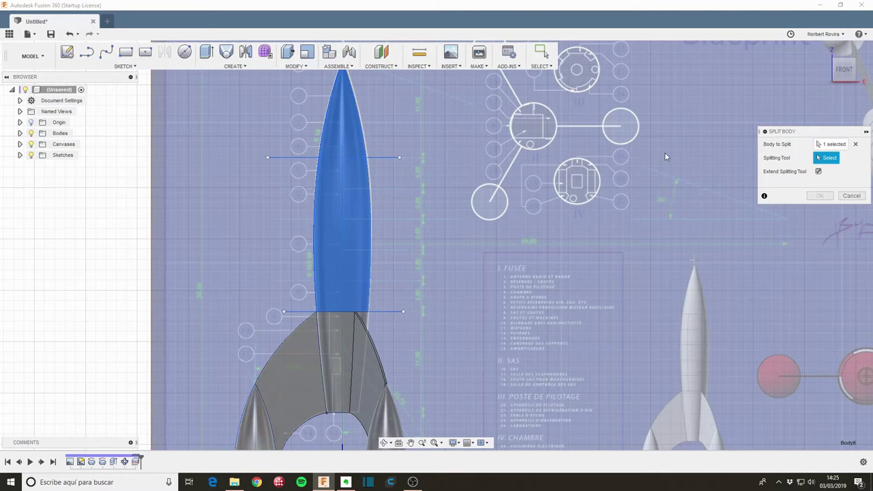
left_click(383, 158)
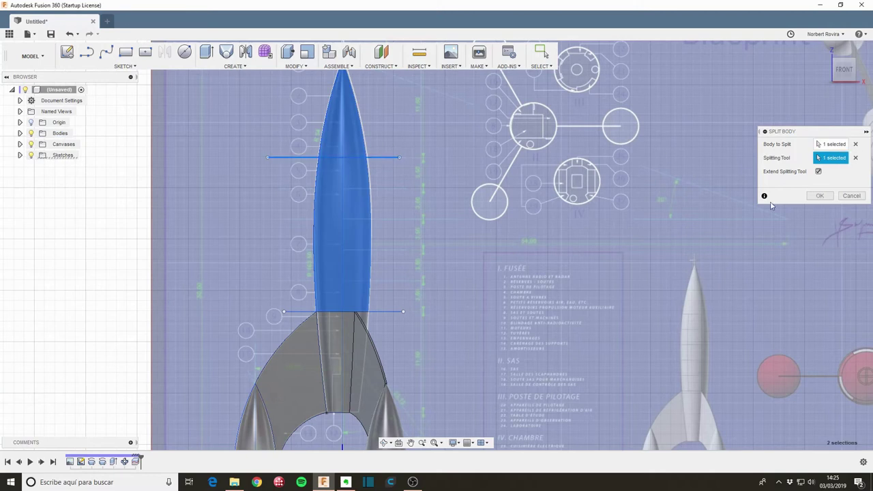
left_click(820, 196)
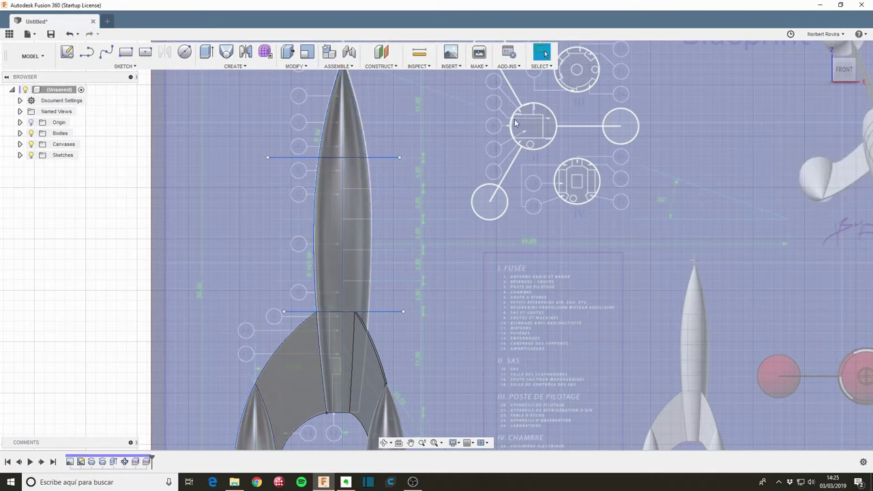
left_click(355, 219)
key("Escape")
scroll(394, 225, "down", 3)
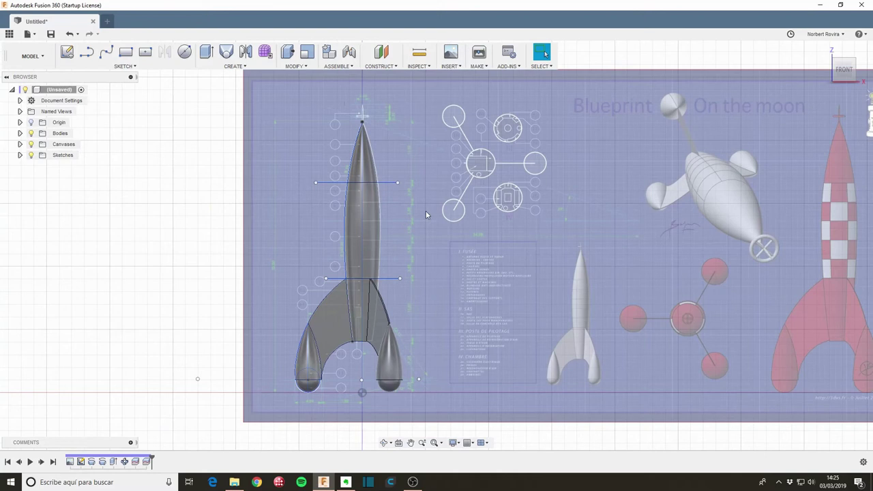
Step: Open the Appearance panel and expand Metal > Coatings in the Fusion 360 Appearances library
scroll(378, 215, "down", 2)
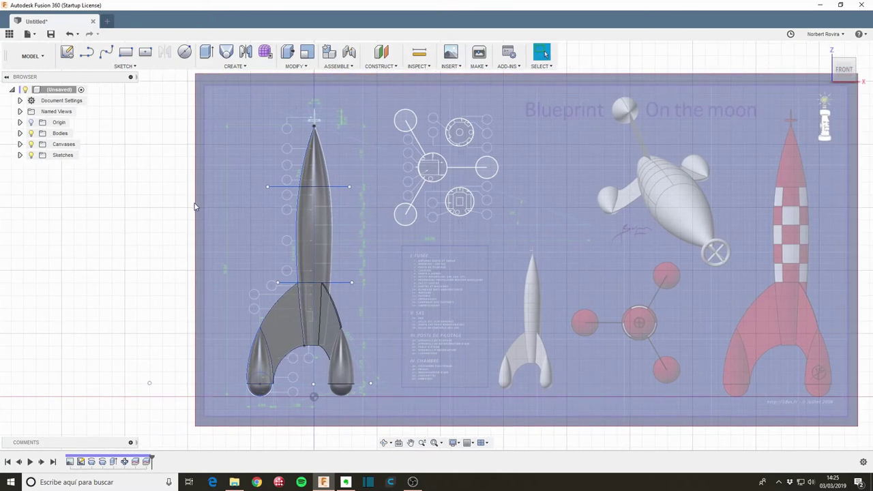
key("a")
scroll(741, 337, "down", 3)
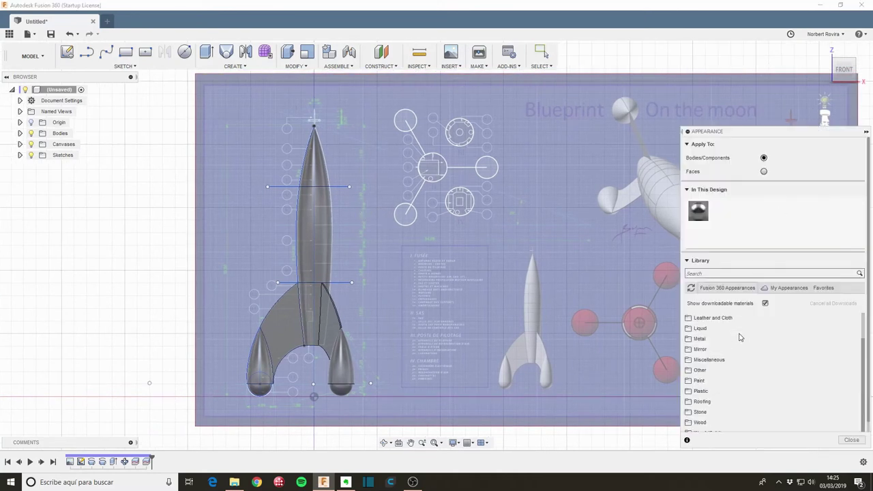
left_click(710, 331)
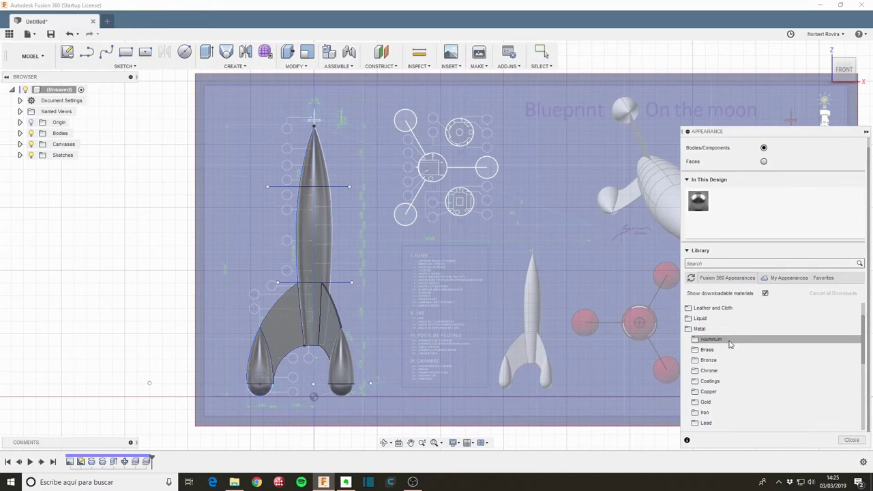
scroll(729, 341, "down", 2)
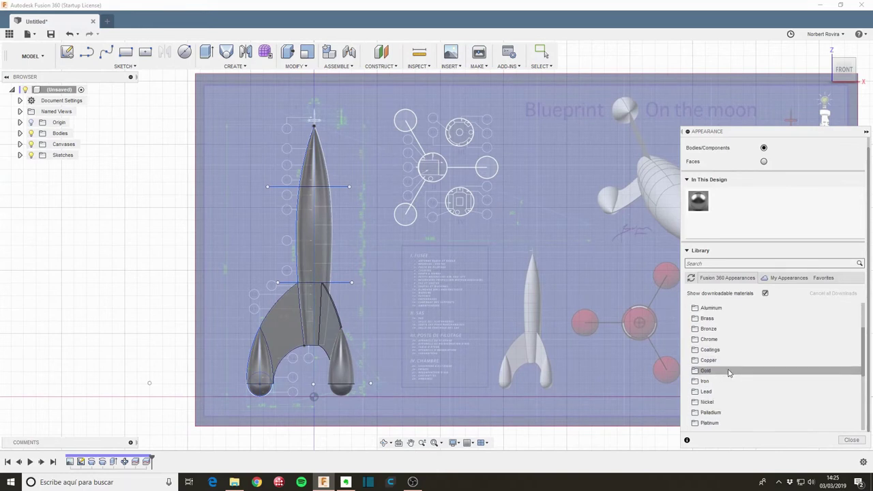
scroll(751, 376, "down", 2)
scroll(751, 377, "down", 1)
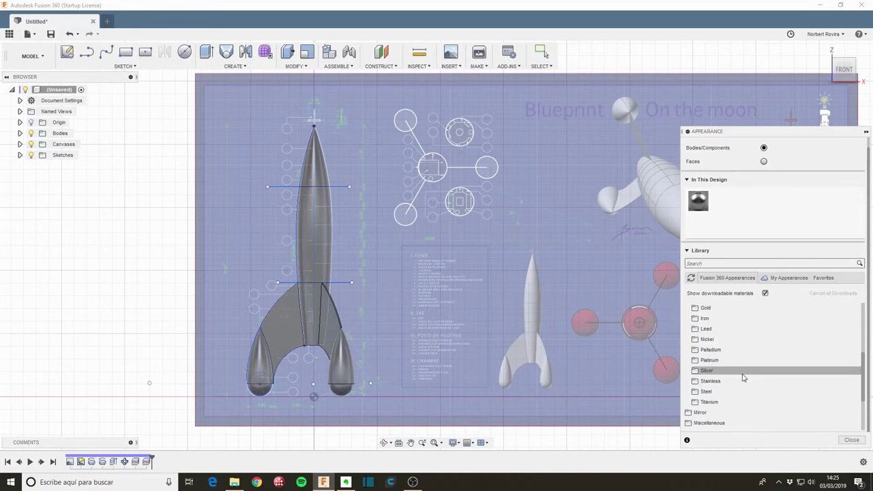
scroll(742, 376, "up", 3)
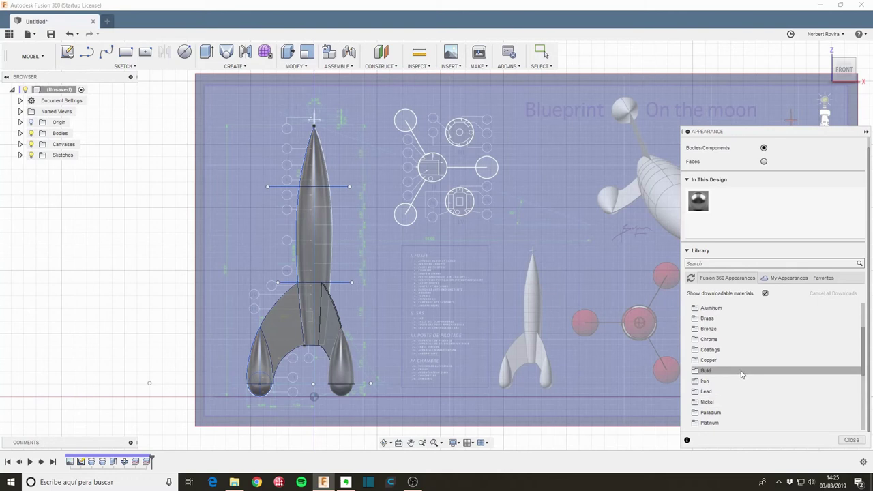
left_click(733, 351)
scroll(764, 354, "down", 1)
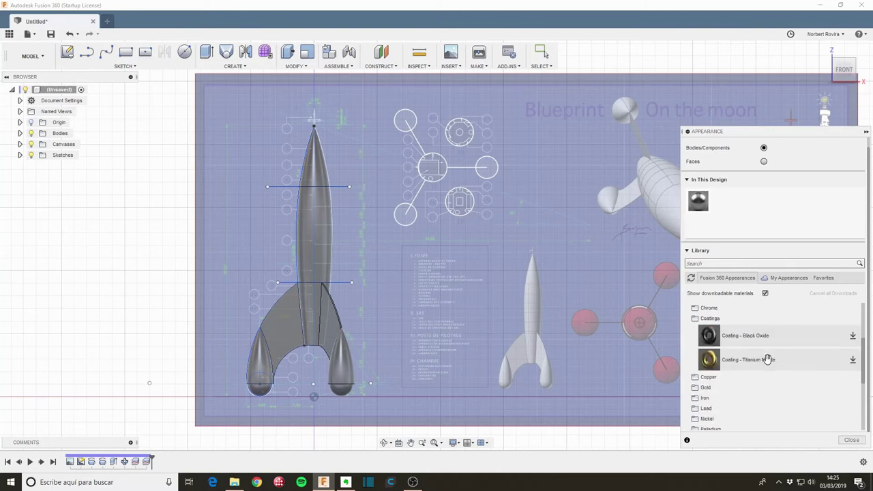
scroll(756, 360, "up", 4)
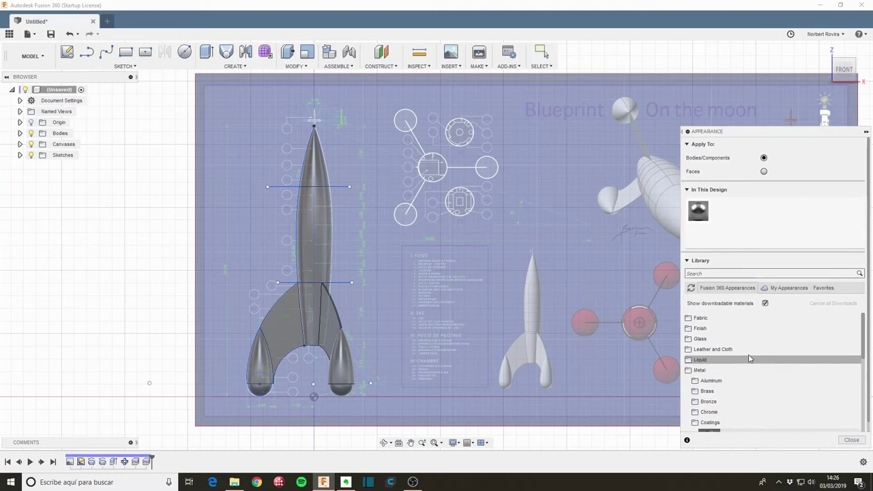
Step: Expand Paint > Glossy to show the enamel glossy paint swatches
scroll(750, 359, "down", 3)
scroll(751, 360, "down", 5)
scroll(749, 359, "down", 2)
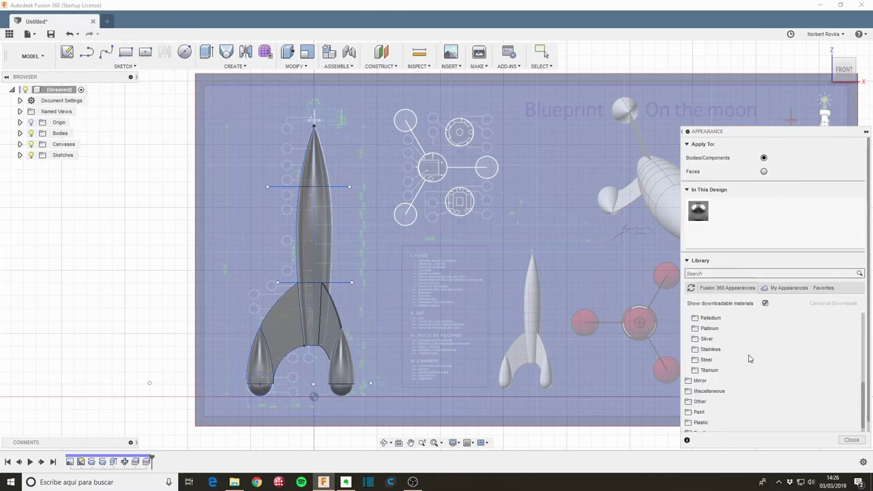
scroll(743, 360, "down", 2)
scroll(730, 361, "down", 1)
left_click(719, 370)
scroll(744, 362, "down", 2)
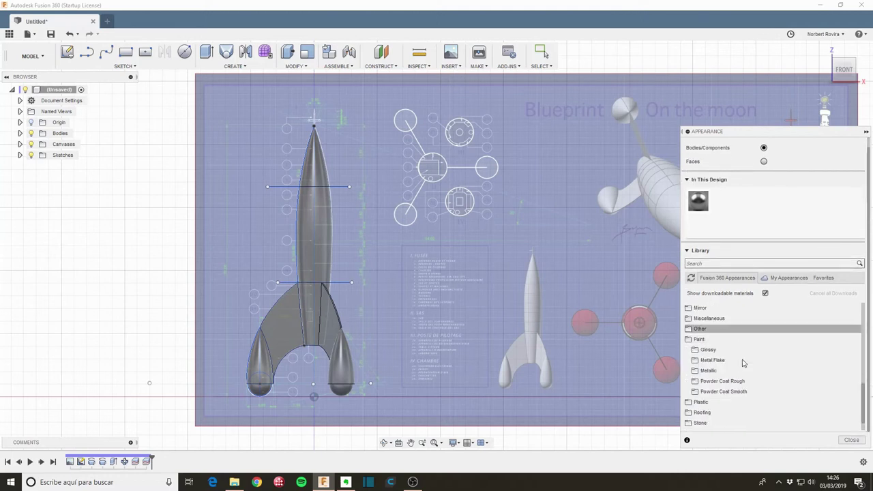
scroll(744, 361, "down", 1)
left_click(739, 335)
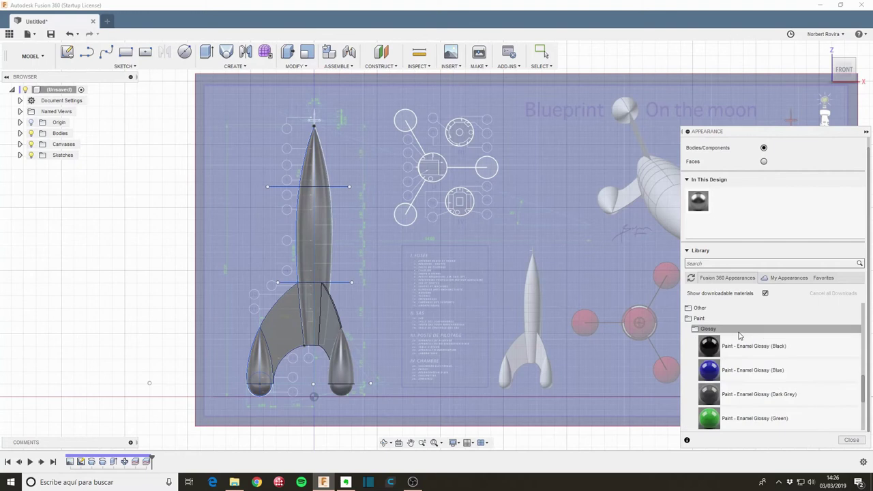
scroll(737, 345, "down", 3)
Step: Apply Paint – Enamel Glossy (Red) to hull, nose and fins, remove old appearances, and close
scroll(734, 349, "up", 2)
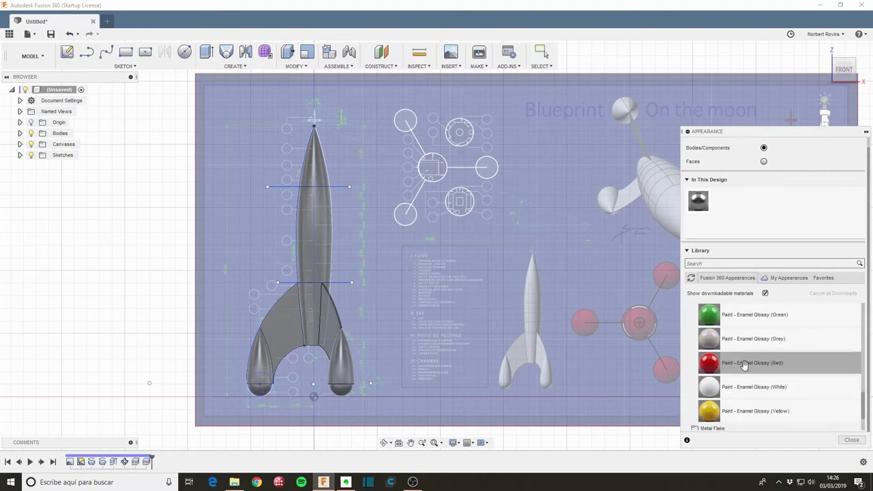
mouse_move(766, 363)
left_mouse_down()
mouse_move(326, 271)
mouse_move(333, 276)
left_mouse_up()
left_click_drag(718, 199, 331, 167)
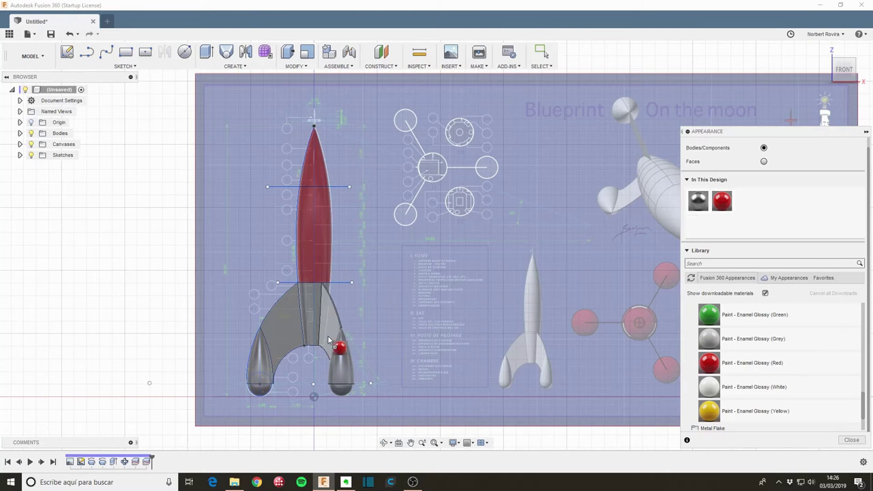
left_click_drag(723, 215, 333, 331)
left_click_drag(713, 210, 305, 317)
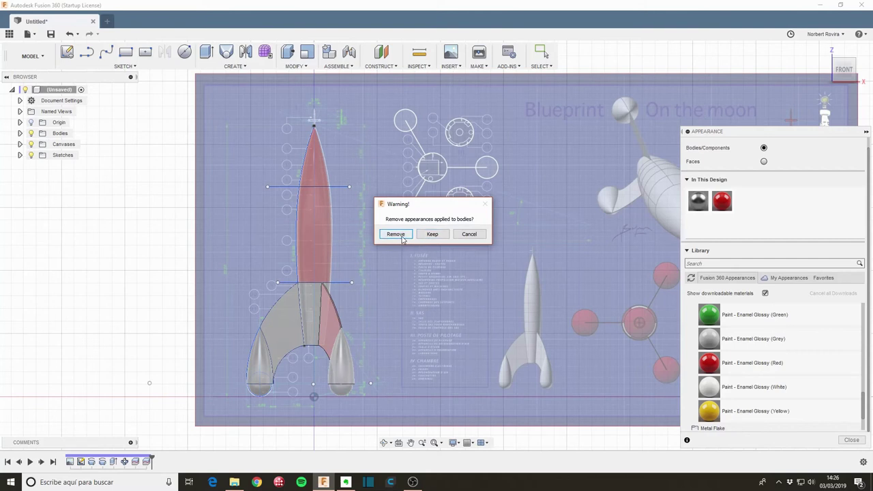
left_click(401, 238)
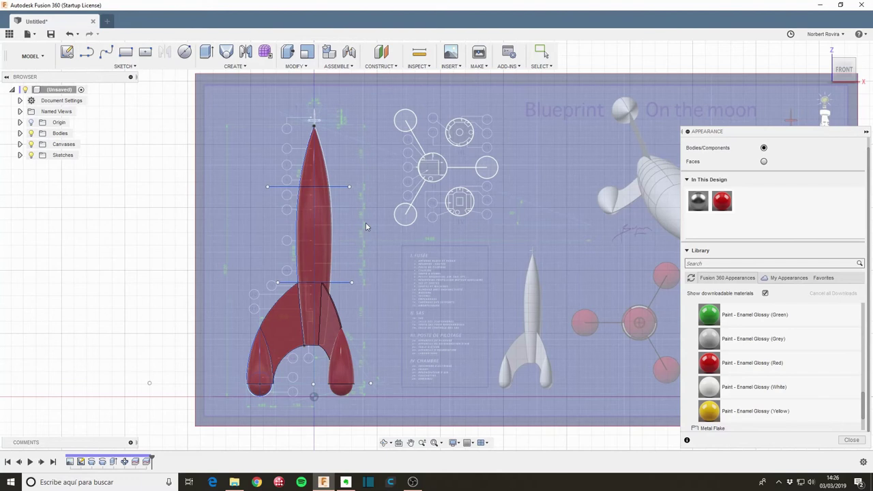
left_click(852, 440)
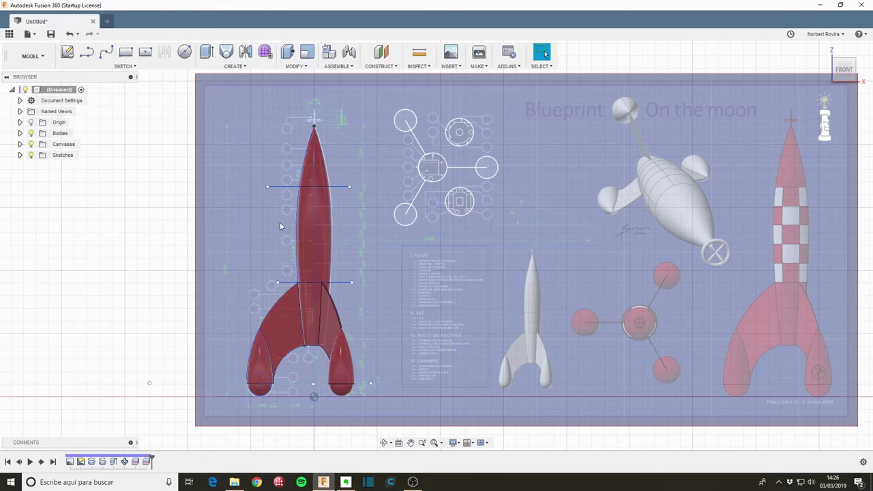
Step: Reopen Sketch1 and draw a horizontal line across the upper rocket body
double_click(80, 462)
scroll(276, 205, "up", 3)
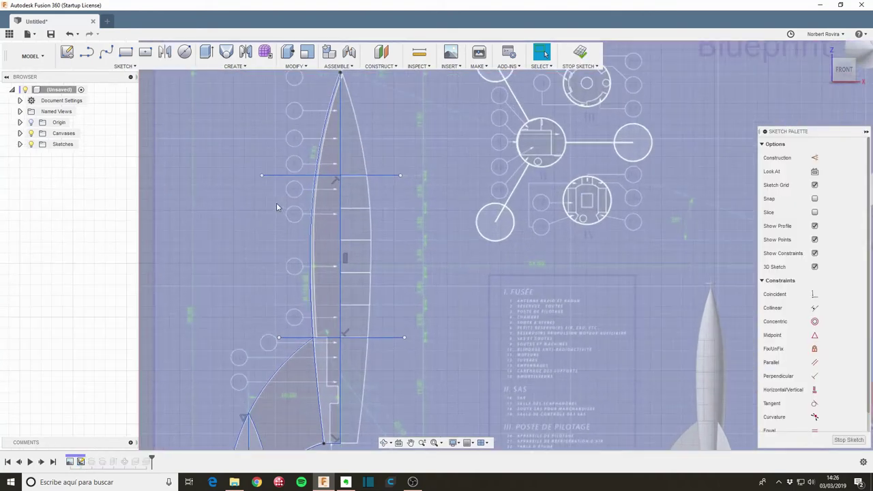
left_click(87, 52)
left_click(262, 207)
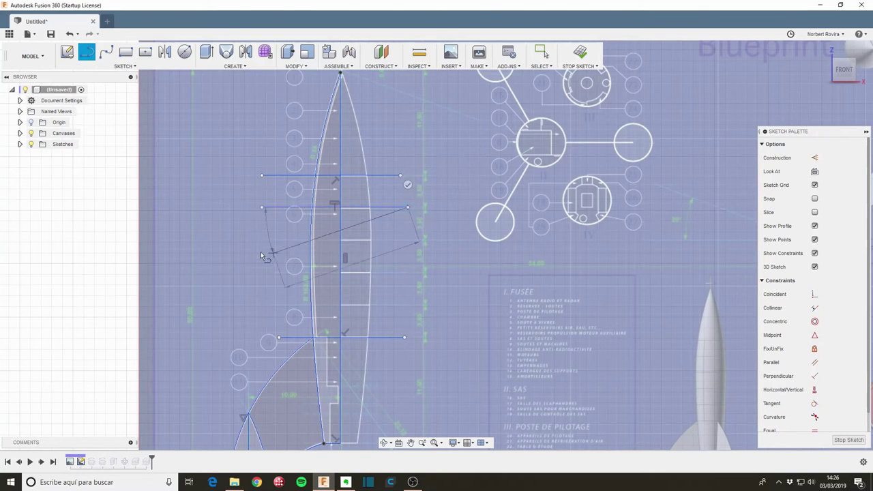
left_click_drag(408, 207, 388, 203)
key("Escape")
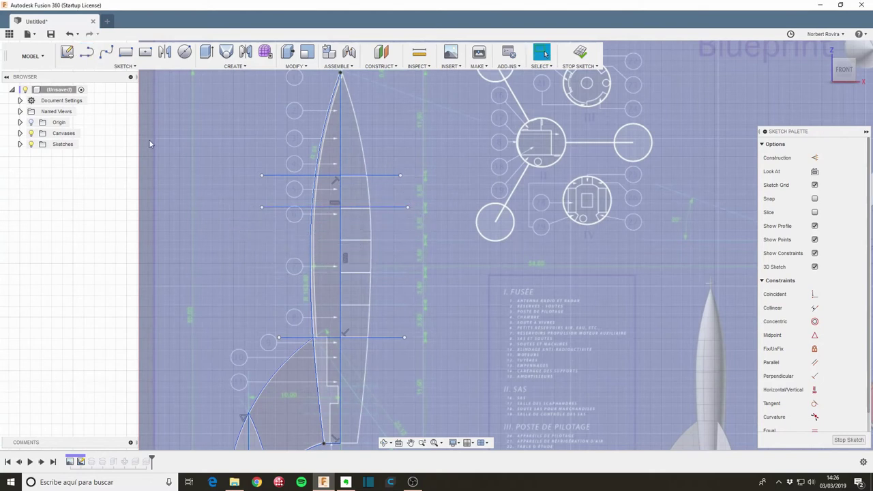
Step: Draw a second horizontal line across the body just below the first
key("l")
left_click(262, 244)
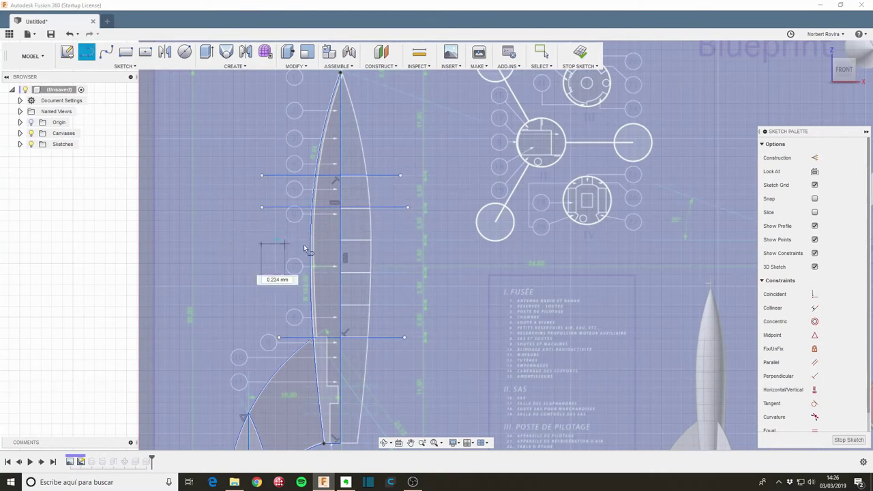
key("Escape")
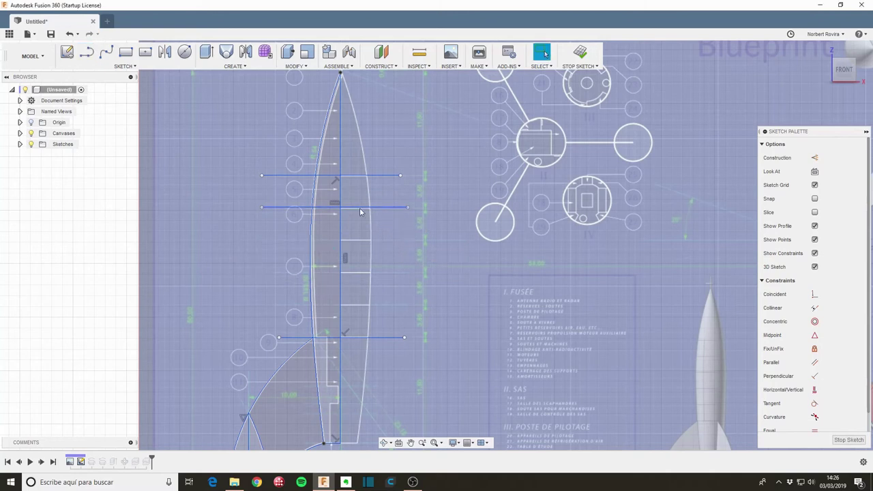
left_click(362, 208)
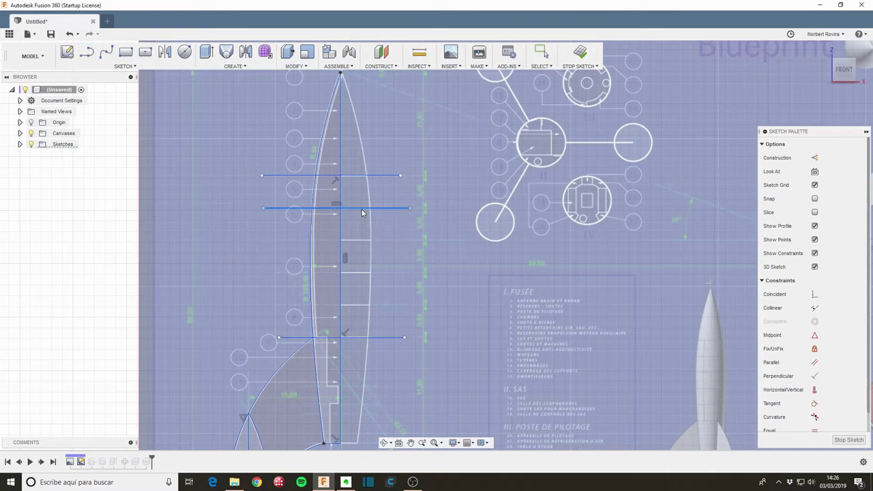
key("l")
left_click(268, 241)
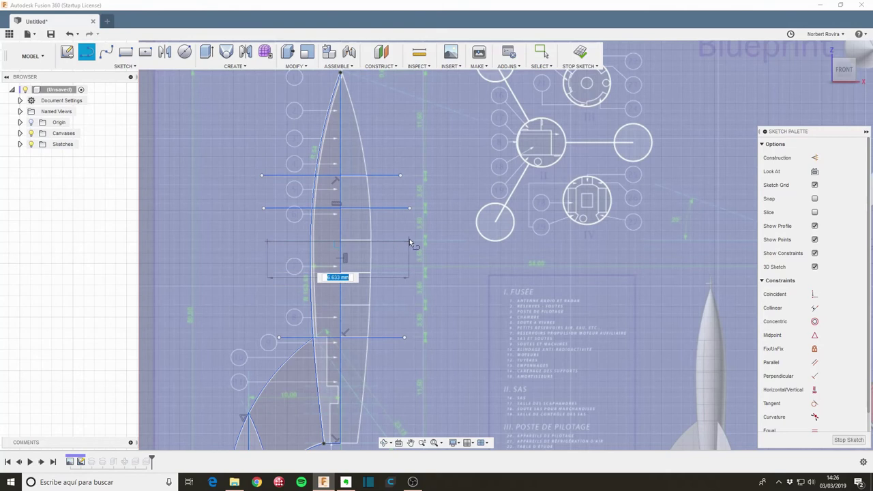
left_click(409, 242)
key("Escape")
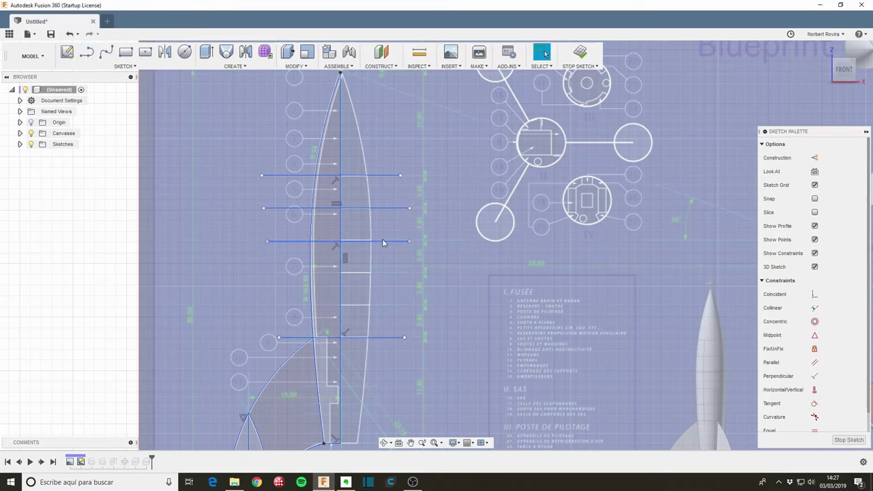
left_click(383, 241)
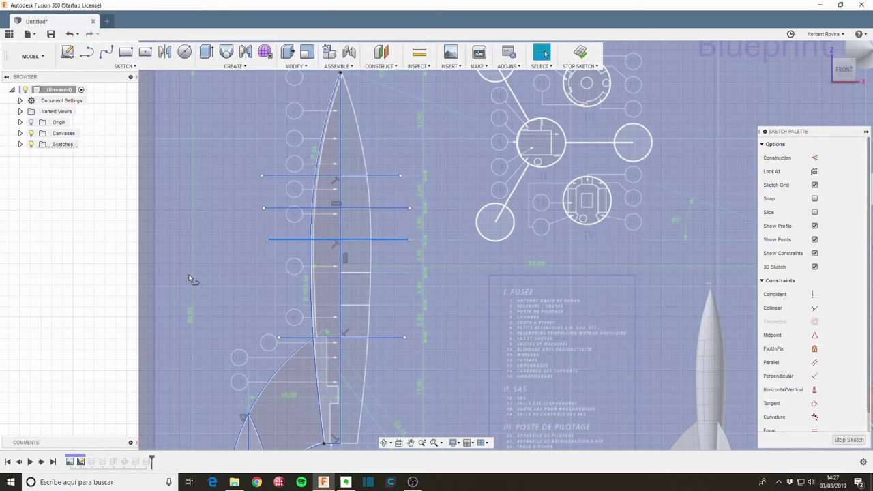
Step: Draw two more horizontal lines across the lower rocket body
key("l")
left_click(261, 272)
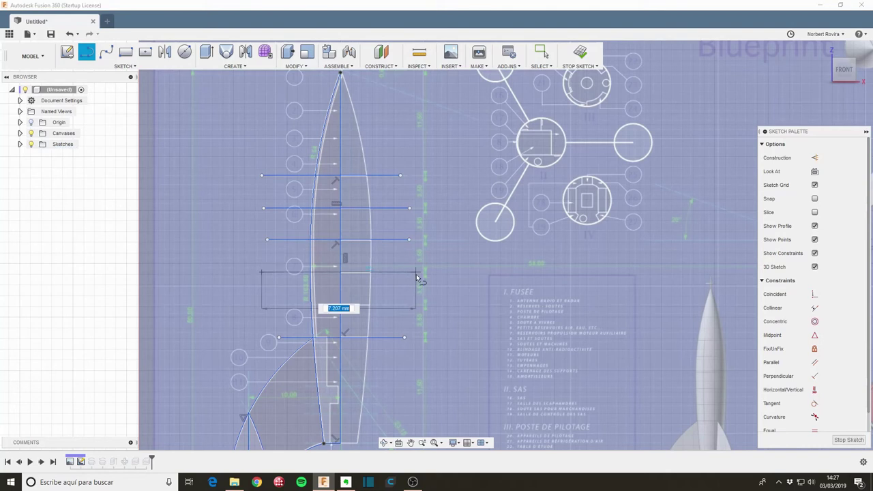
left_click(414, 272)
key("Escape")
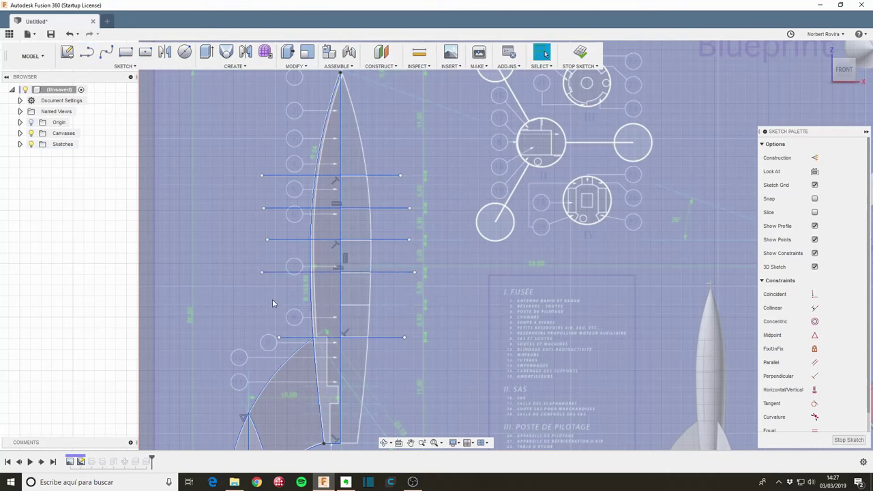
key("l")
left_click(261, 305)
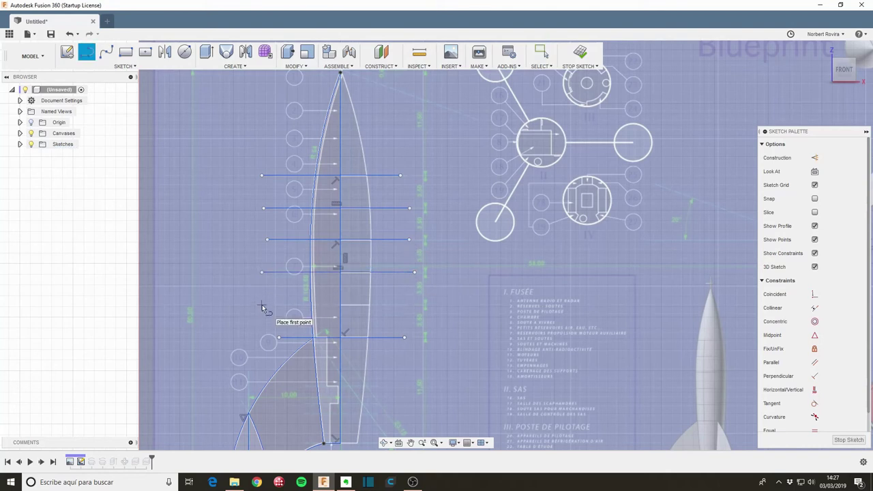
left_click(413, 305)
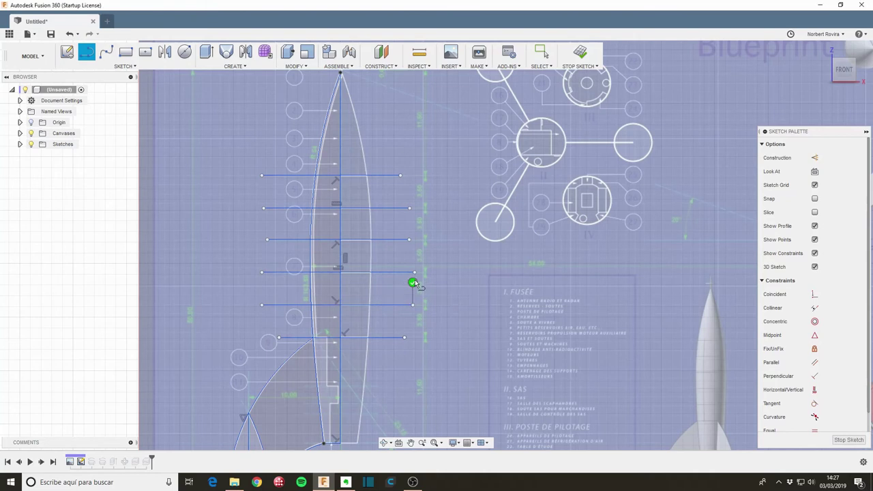
key("Escape")
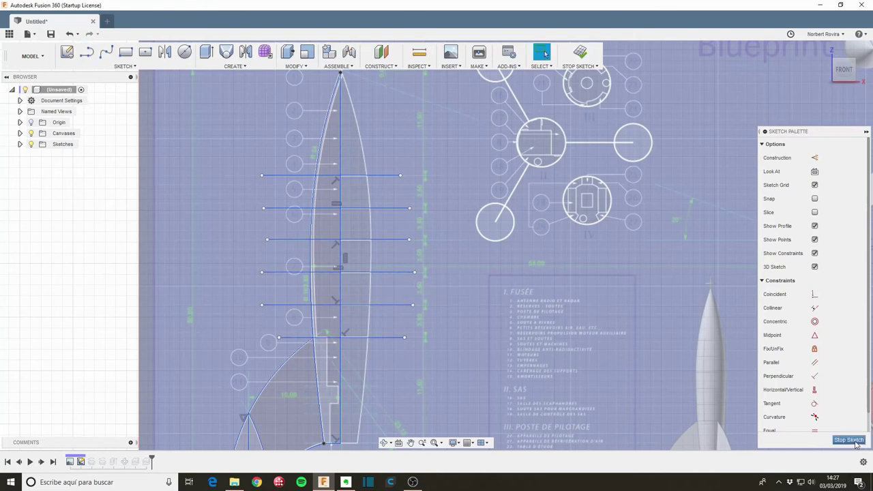
Step: Finish the sketch, then Split Face the rocket body along the second sketch line
left_click(856, 443)
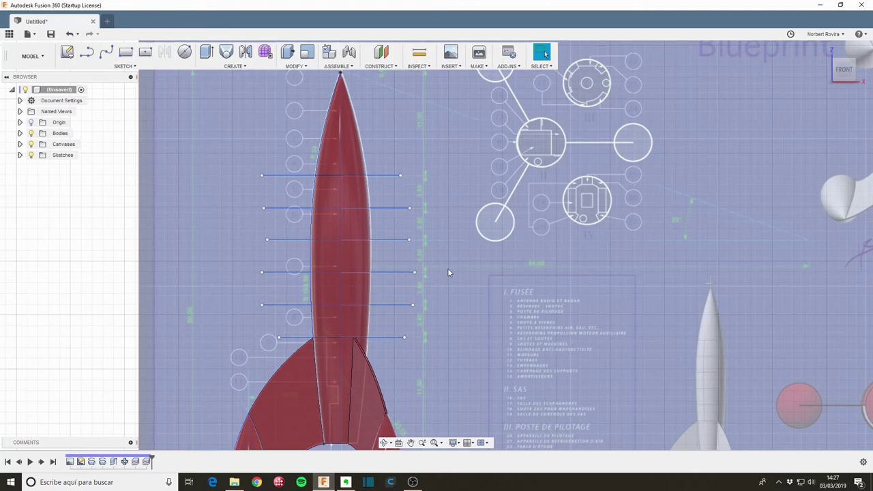
mouse_move(448, 272)
middle_mouse_down("shift")
mouse_move(454, 253)
mouse_move(455, 264)
middle_mouse_up("shift")
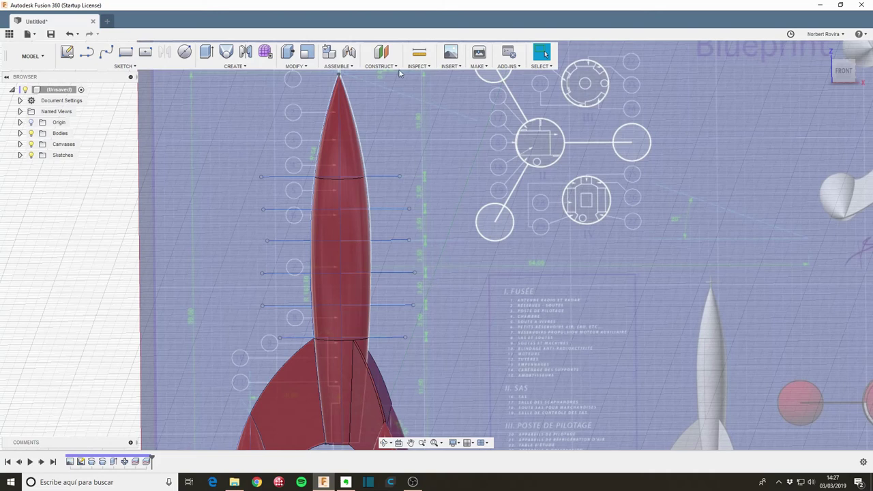
left_click(311, 67)
left_click(327, 165)
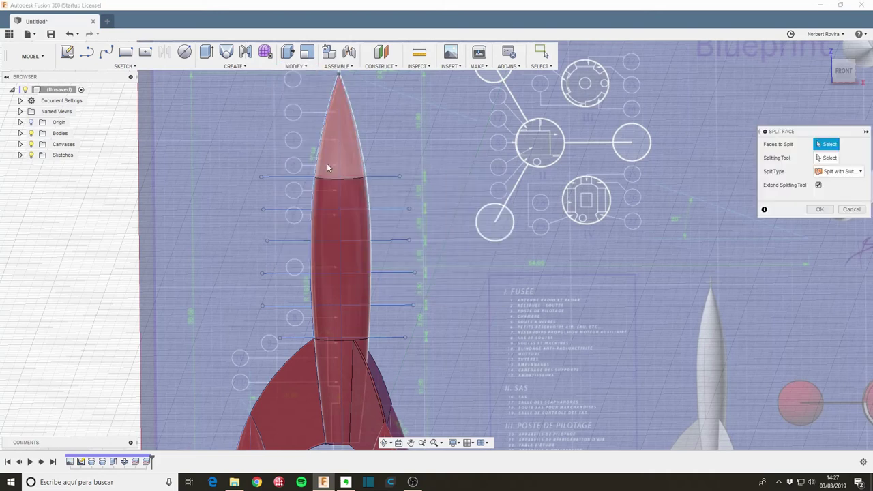
left_click(355, 254)
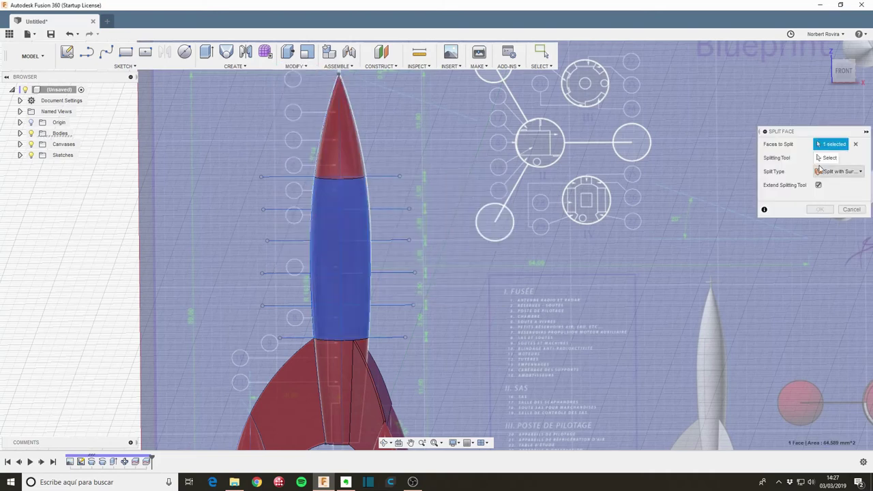
left_click(399, 212)
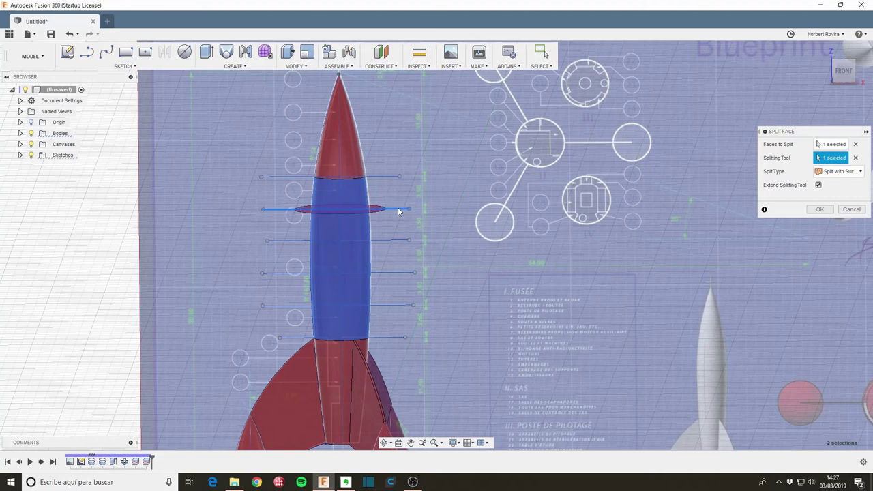
left_click(819, 184)
left_click(822, 211)
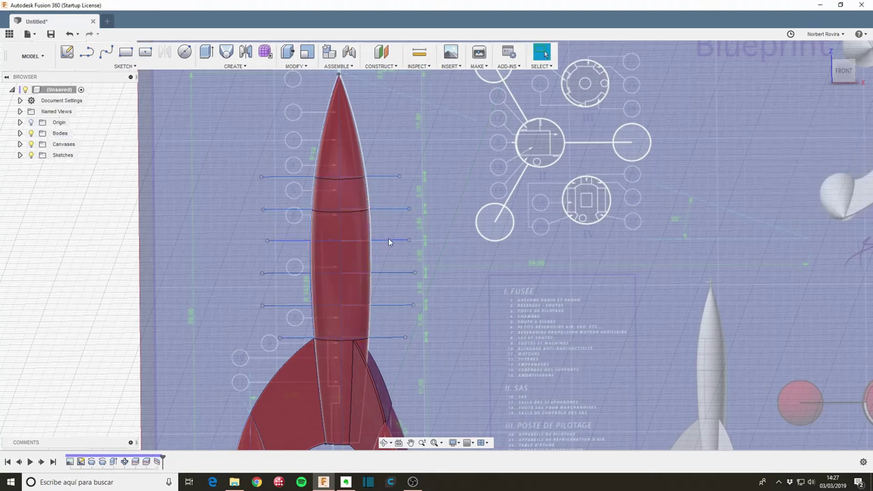
Step: Split the face below the first cut along the third sketch line
left_click(365, 233)
right_click(365, 233)
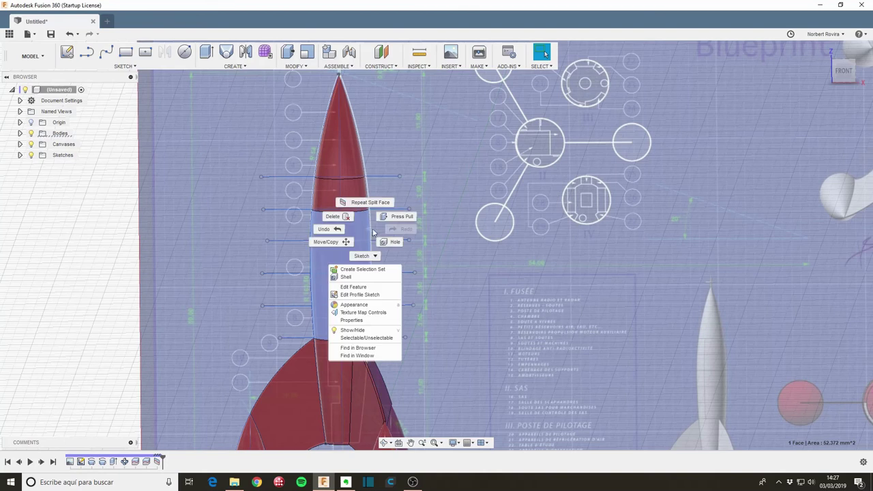
left_click(371, 197)
left_click(819, 185)
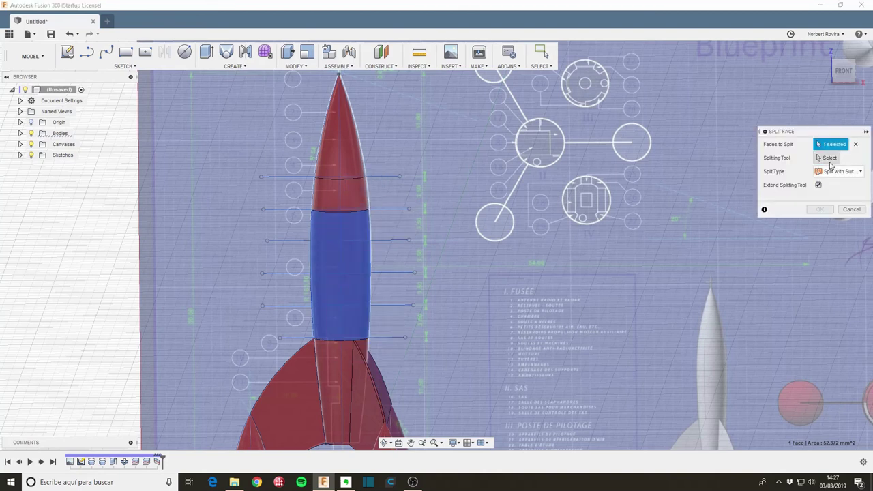
left_click(828, 158)
left_click(389, 241)
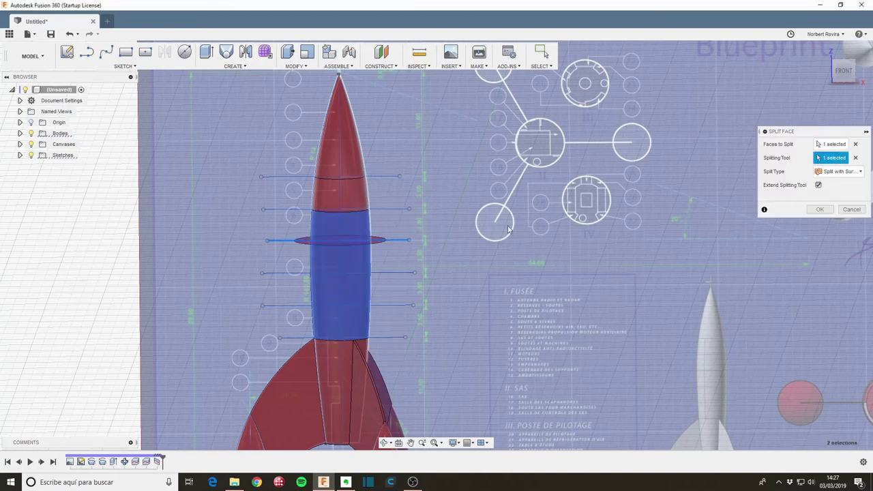
left_click(820, 209)
Step: Split the lower band of the body along the fourth sketch line
right_click(401, 272)
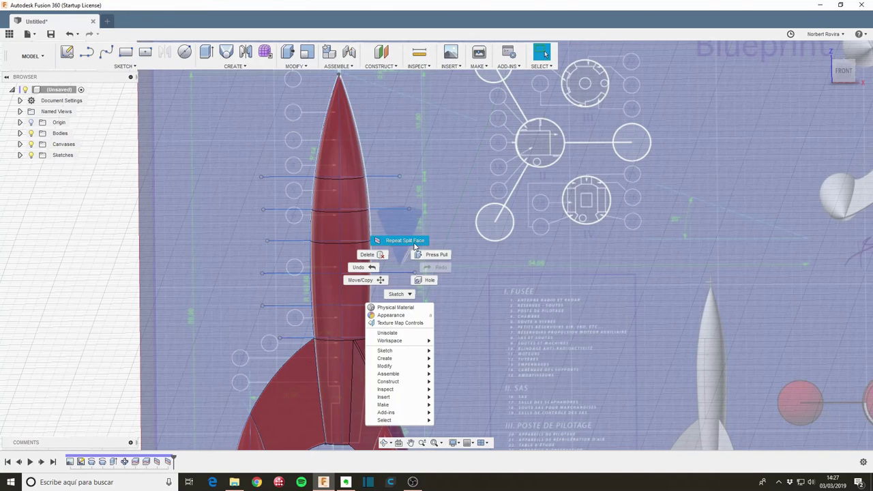
left_click(409, 240)
left_click(356, 267)
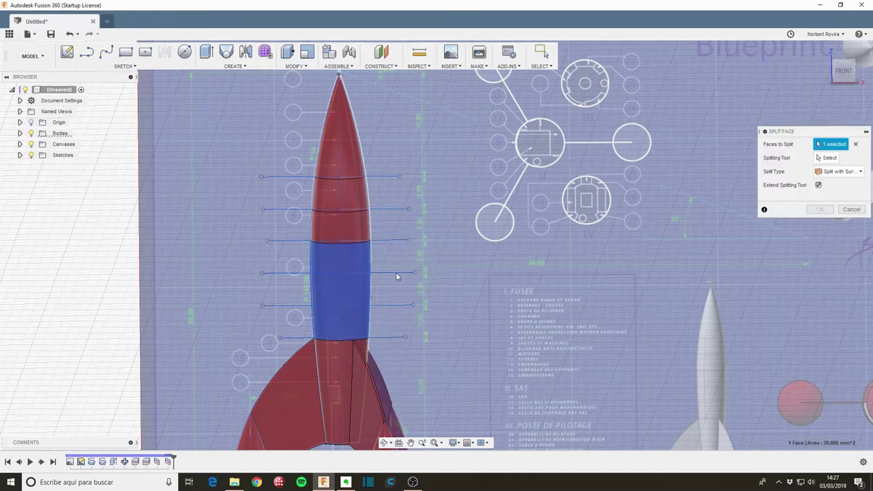
left_click(399, 273)
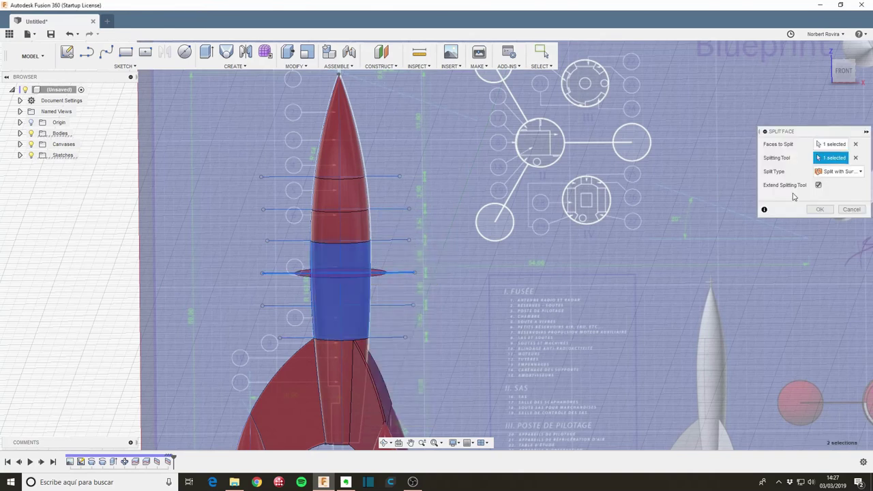
left_click(821, 209)
Step: Split the lowest unsplit band along the fifth sketch line
left_click(344, 305)
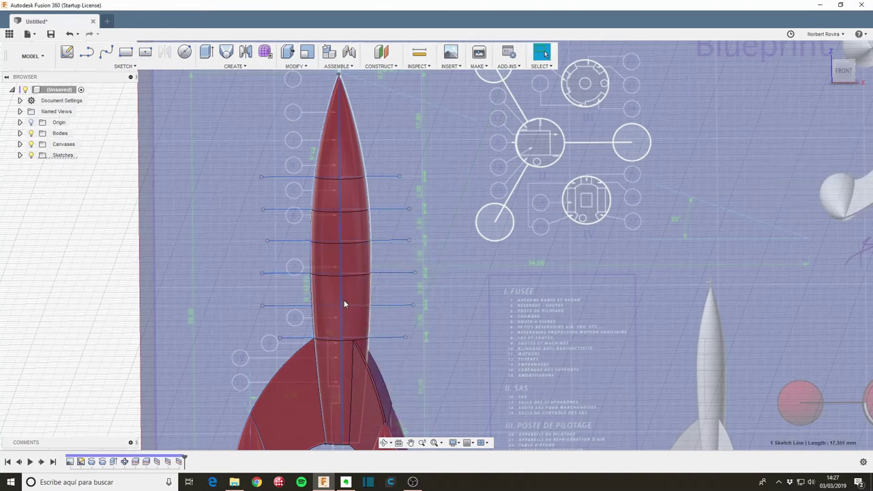
left_click(388, 292)
right_click(411, 295)
left_click(419, 268)
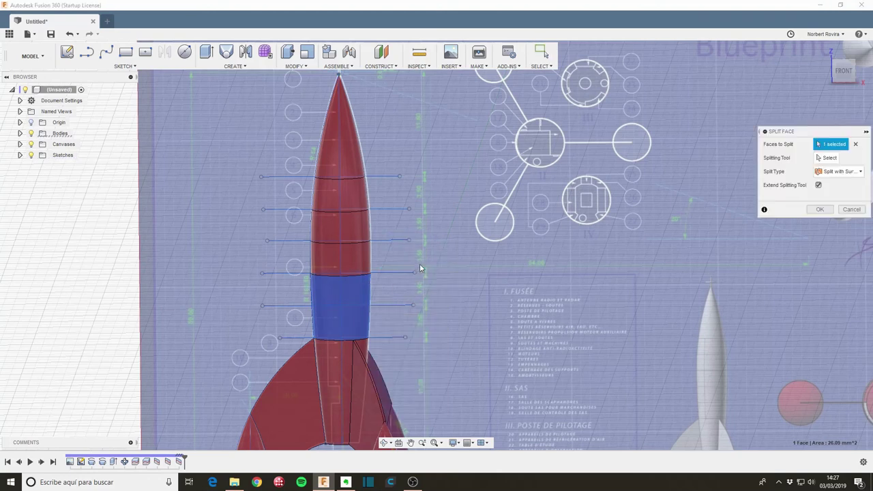
left_click(828, 158)
left_click(384, 304)
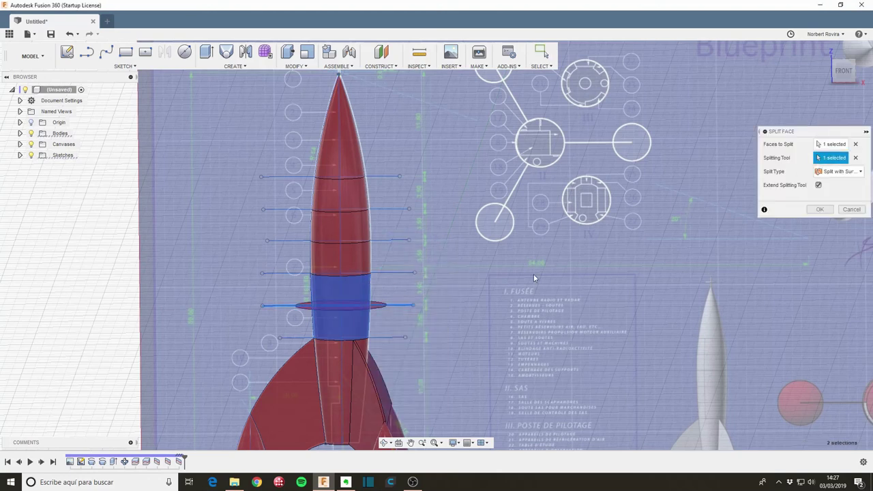
left_click(821, 210)
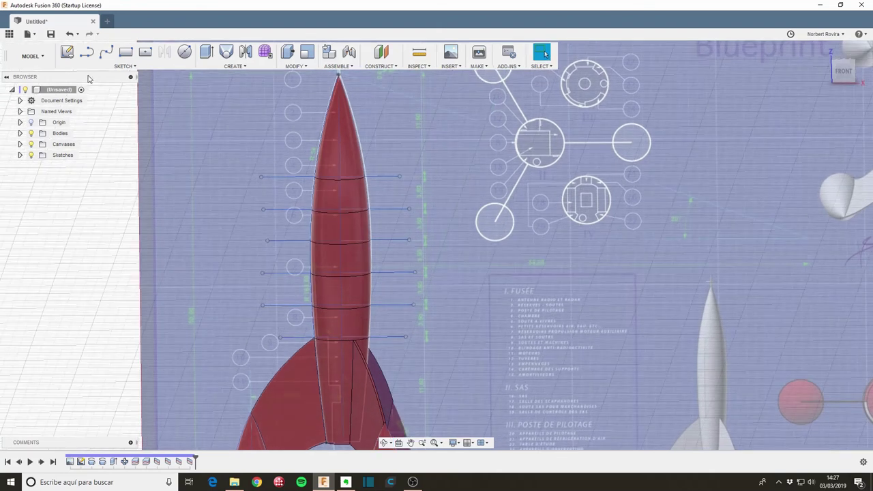
Step: Start a sketch on the XY plane and begin an Attached Canvas on that plane
left_click(68, 55)
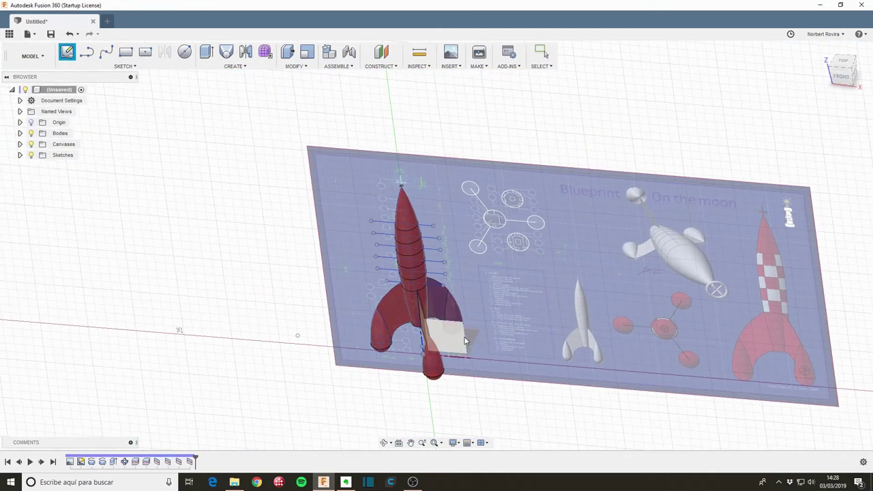
left_click(473, 337)
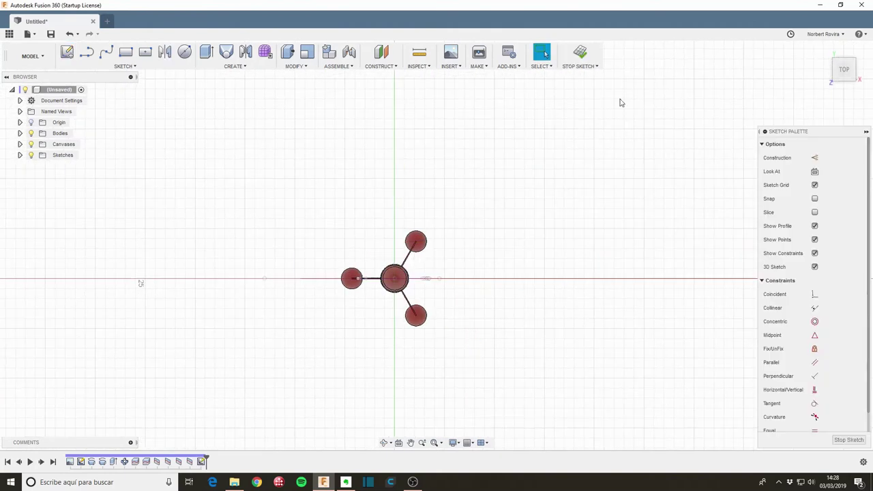
left_click(457, 67)
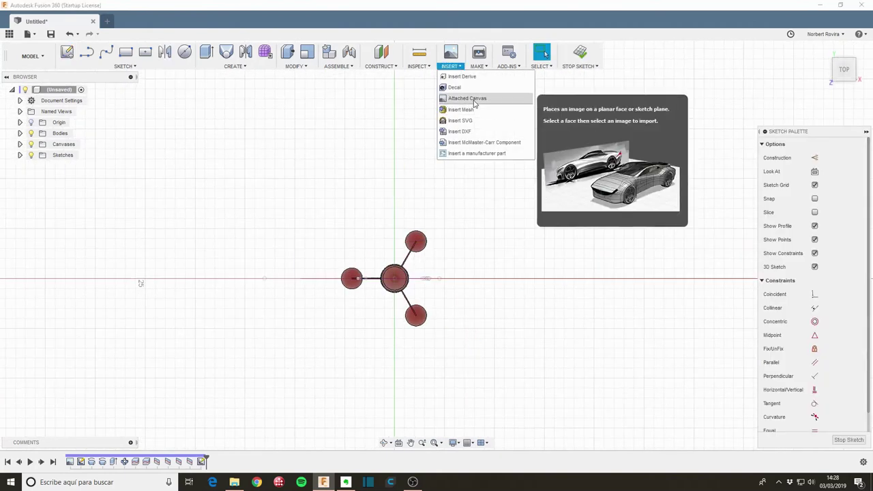
left_click(471, 98)
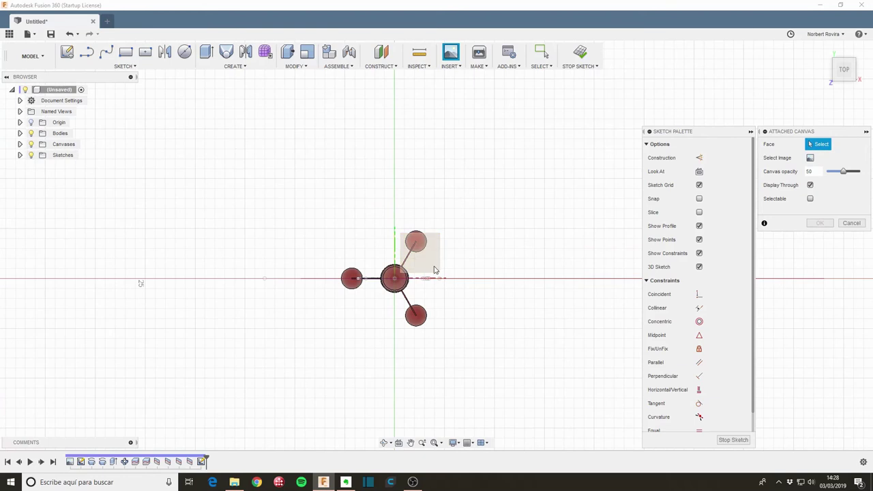
left_click(435, 270)
Step: Load Day2 Tintin rocket.jpg as the canvas image
left_click(810, 157)
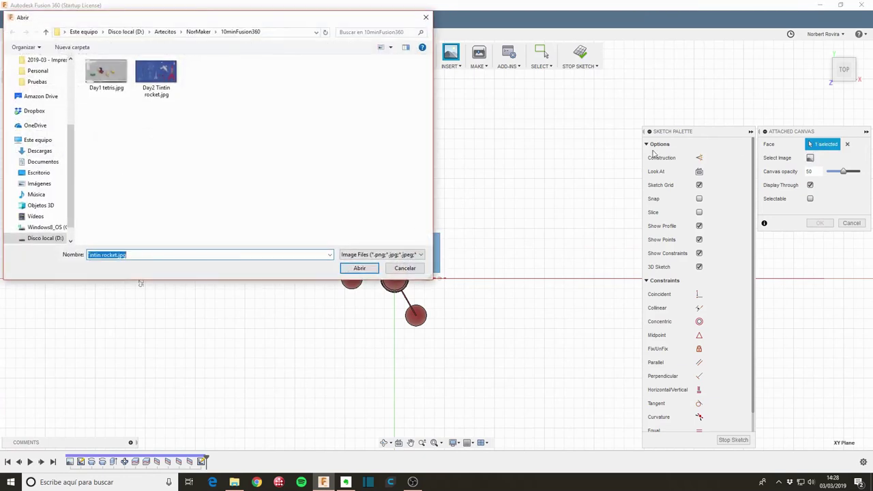
left_click(156, 77)
left_click(360, 268)
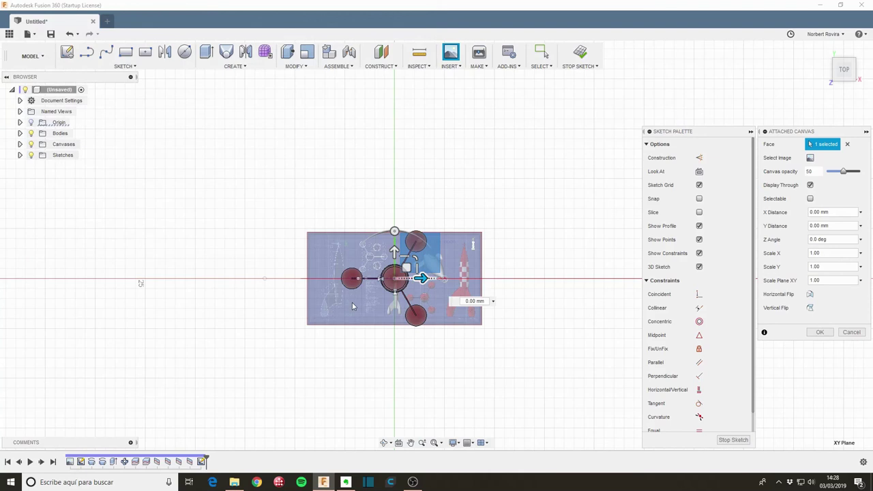
scroll(367, 292, "up", 3)
scroll(368, 292, "up", 2)
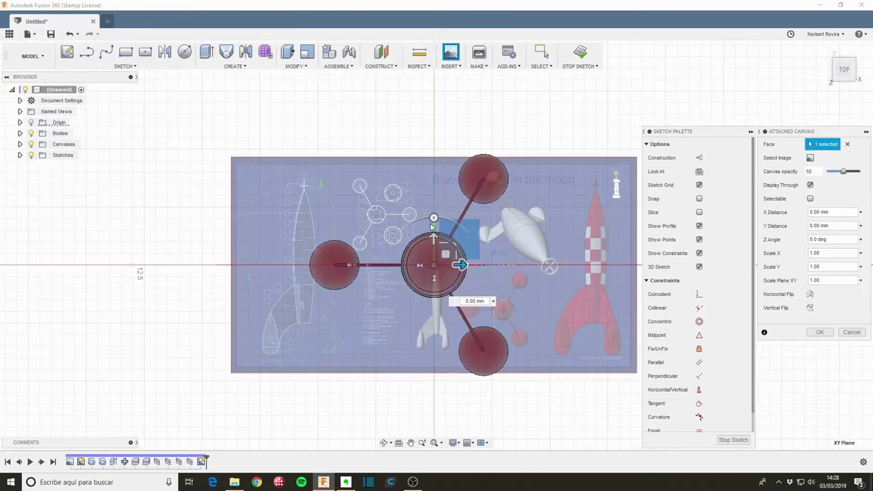
Step: Move the blueprint, scale it to 1.086, then close the canvas and the sketch
left_click_drag(431, 228, 386, 228)
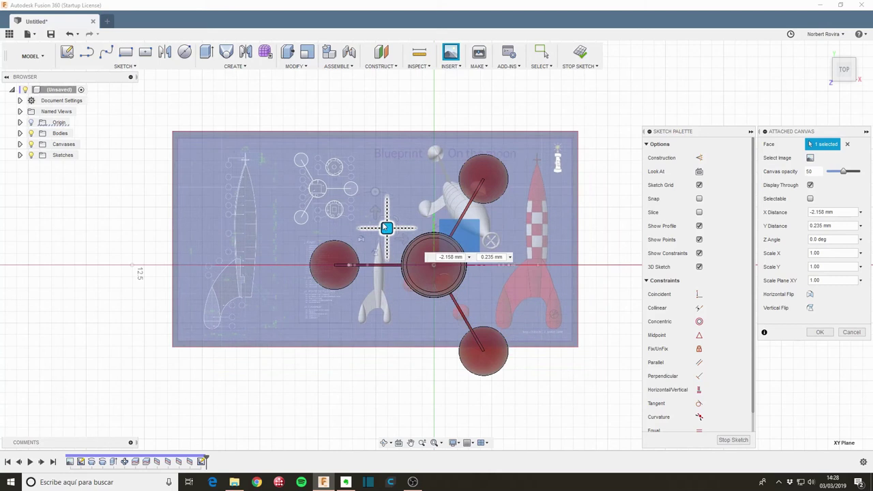
mouse_move(380, 212)
left_mouse_down()
mouse_move(380, 195)
mouse_move(307, 167)
mouse_move(331, 161)
mouse_move(245, 125)
left_mouse_up()
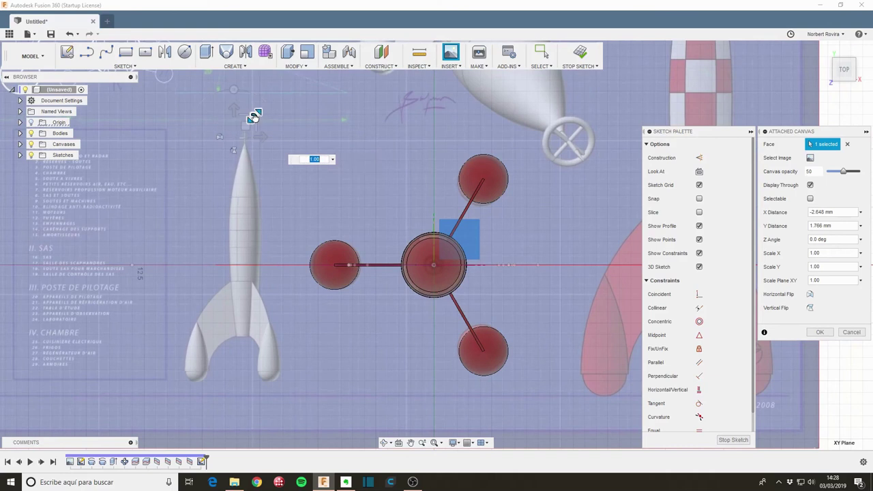
type("1.086")
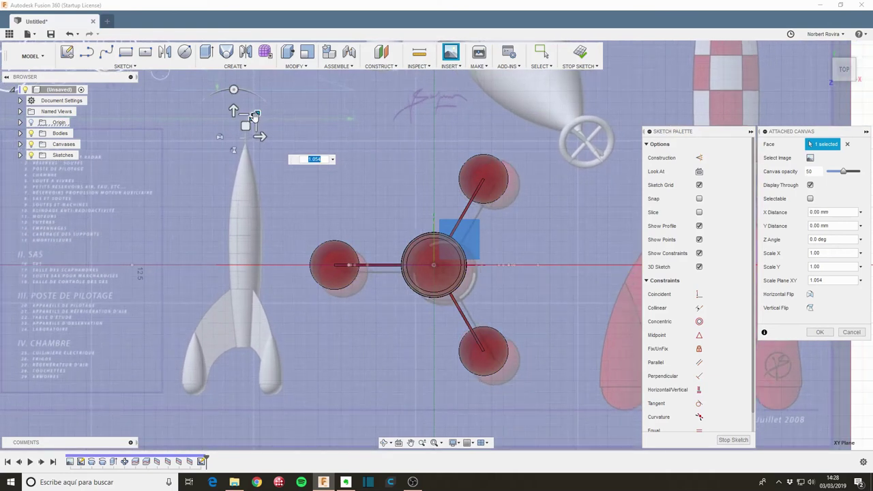
left_click_drag(249, 123, 239, 120)
left_click(236, 121)
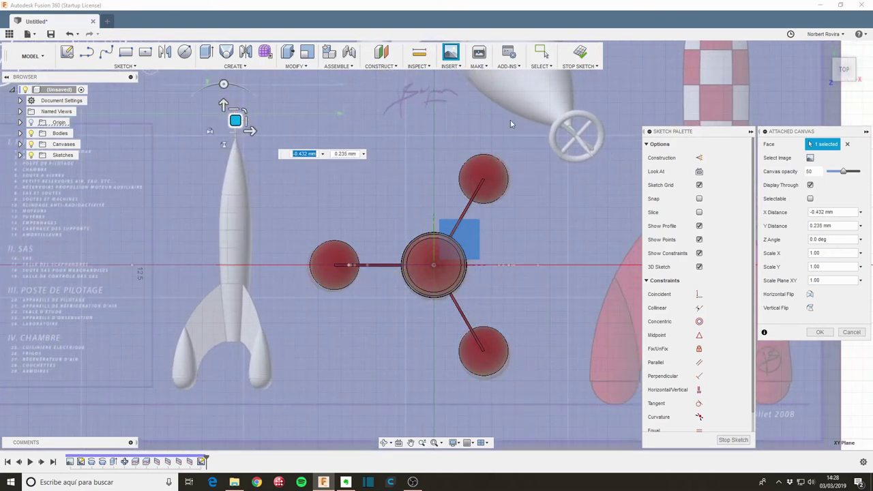
left_click(850, 333)
left_click(852, 442)
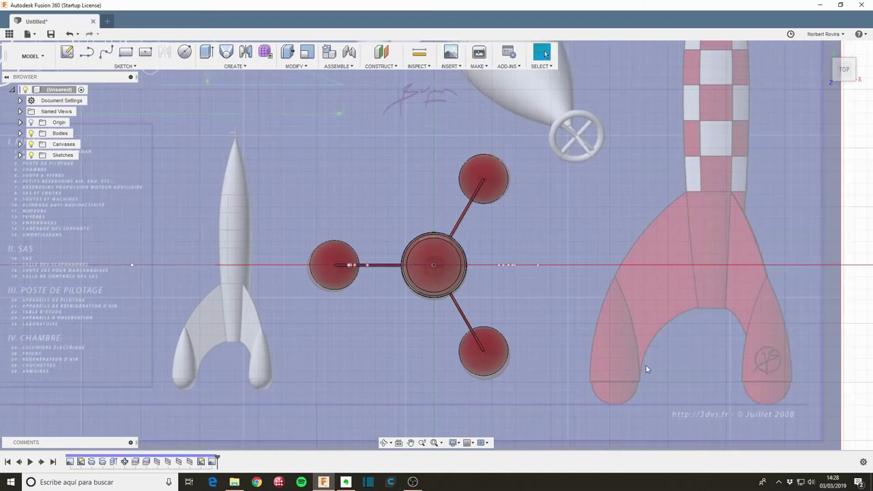